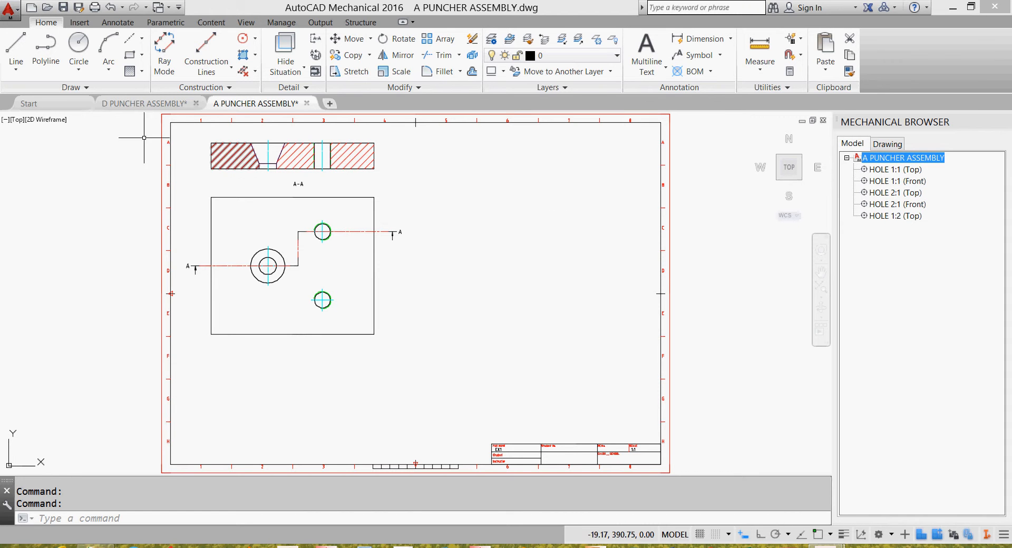
Copy both views of the chamfered stepped block from D PUNCHER ASSEMBLY to the clipboard.
left_click(129, 108)
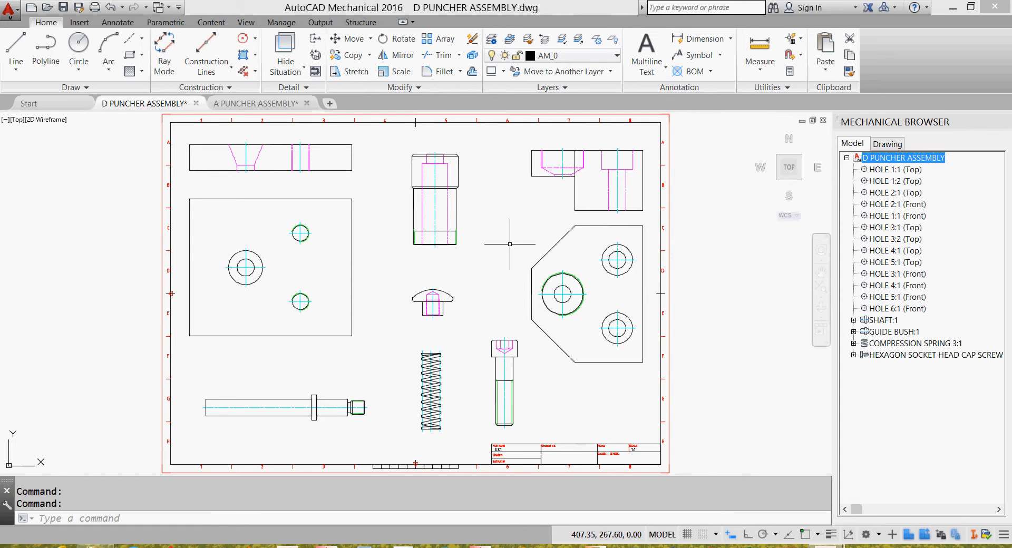
left_click(653, 131)
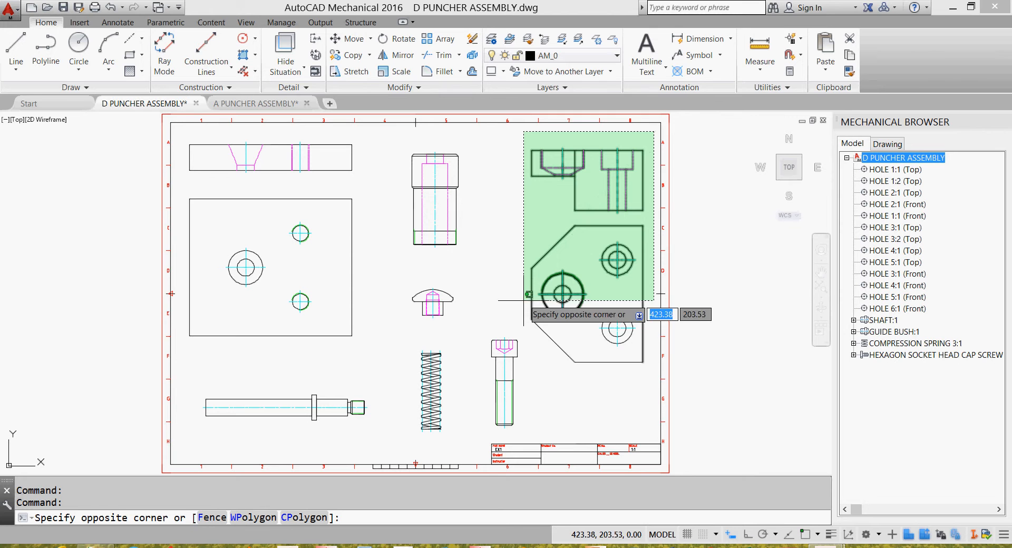
left_click(529, 395)
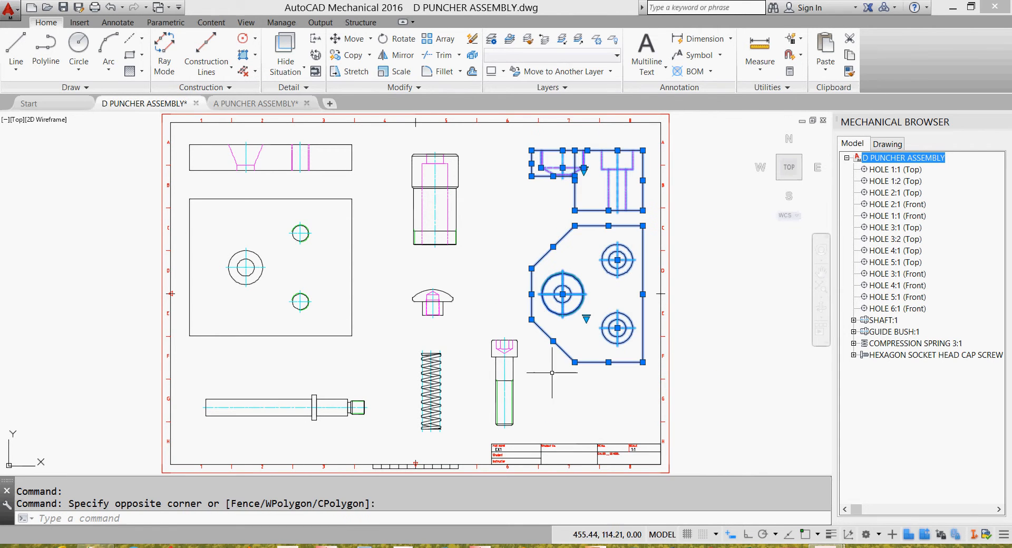
right_click(542, 329)
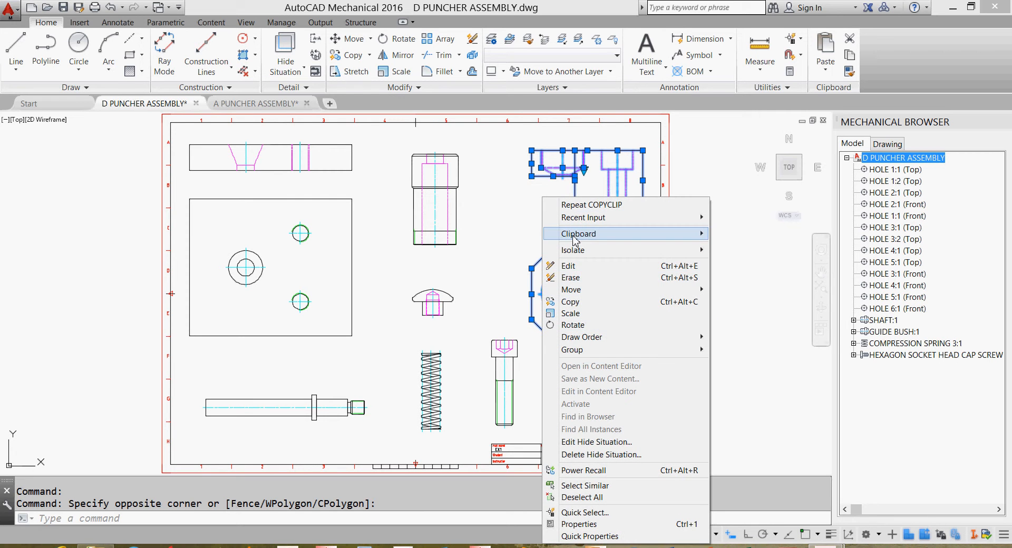
mouse_move(601, 238)
left_click(735, 244)
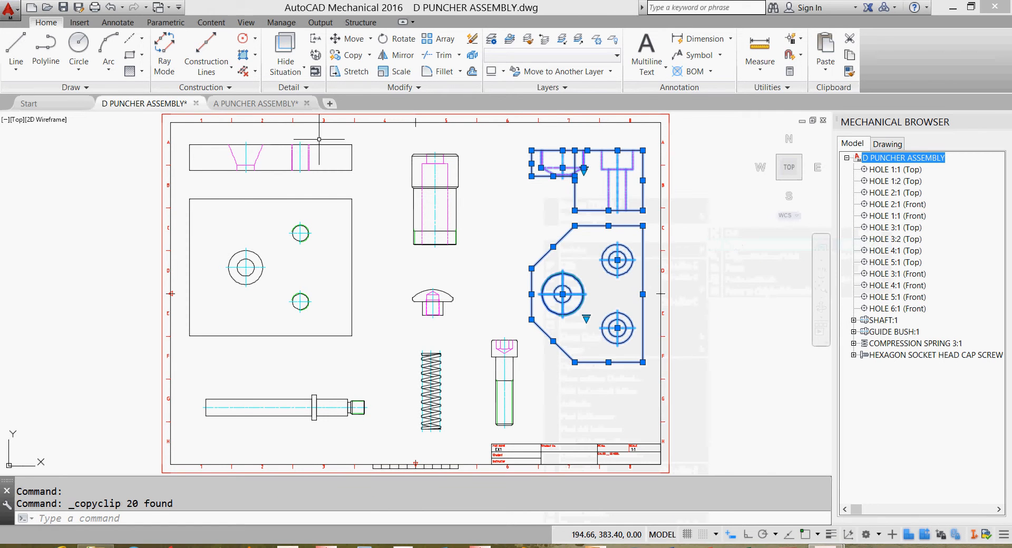
Paste the copied block views into A PUNCHER ASSEMBLY at their original coordinates.
left_click(256, 104)
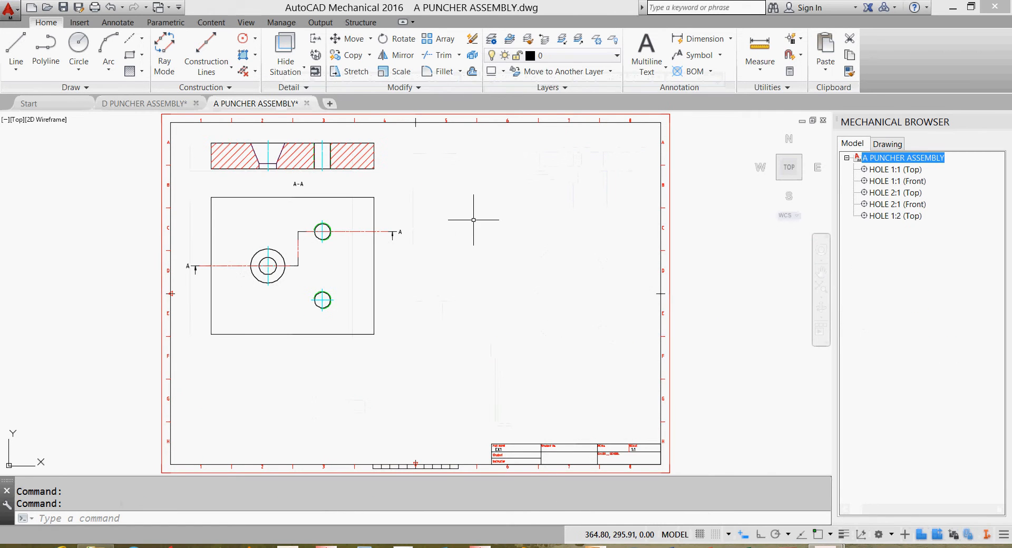
right_click(473, 219)
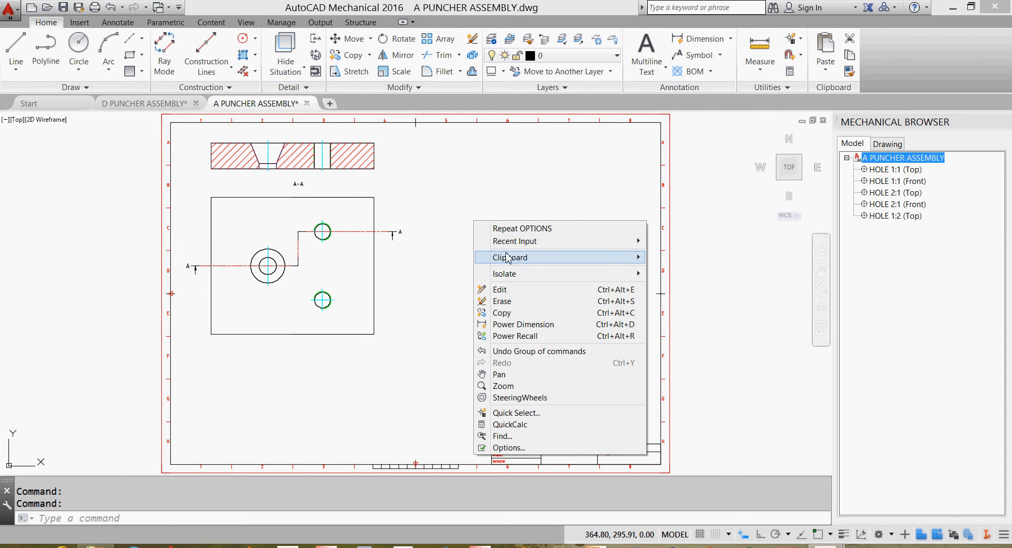
mouse_move(574, 263)
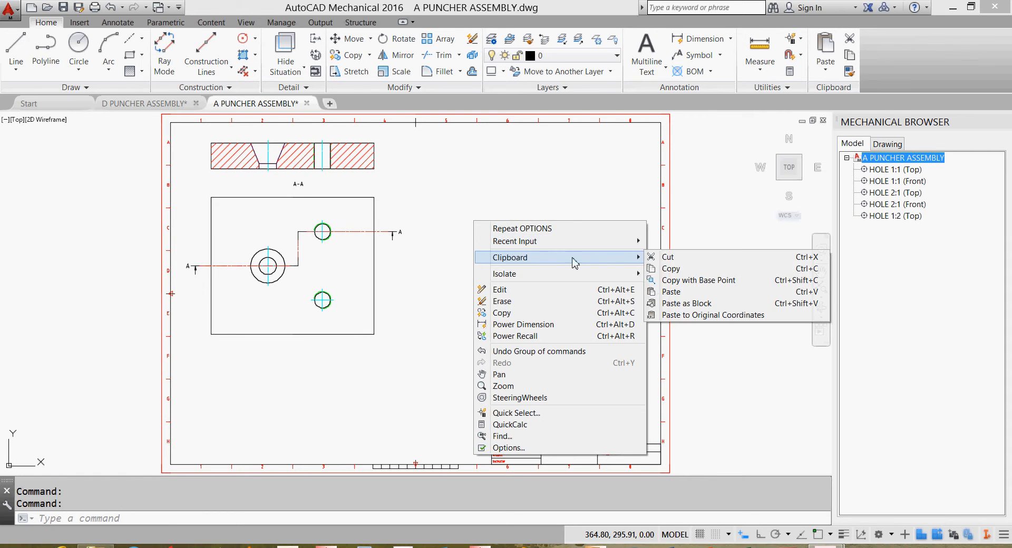
left_click(712, 314)
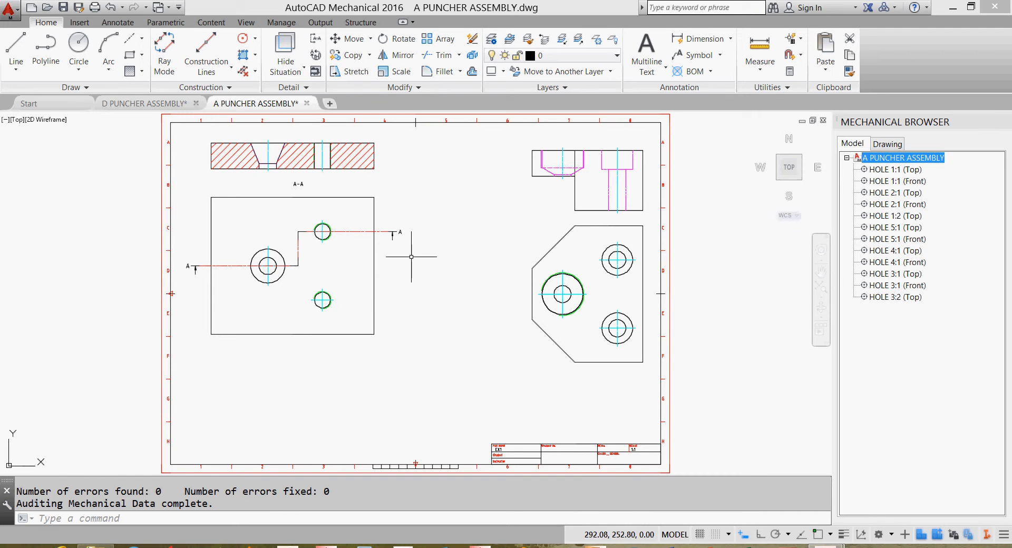
Move both pasted block views a short distance horizontally to the left, away from the sheet border.
left_click(339, 38)
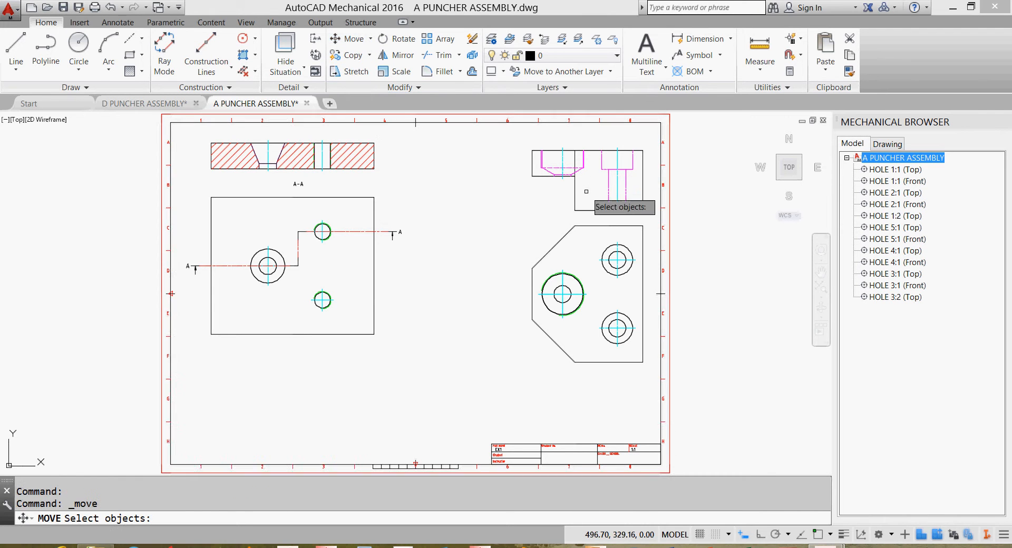
left_click_drag(652, 137, 514, 380)
key("Return")
left_click(536, 199)
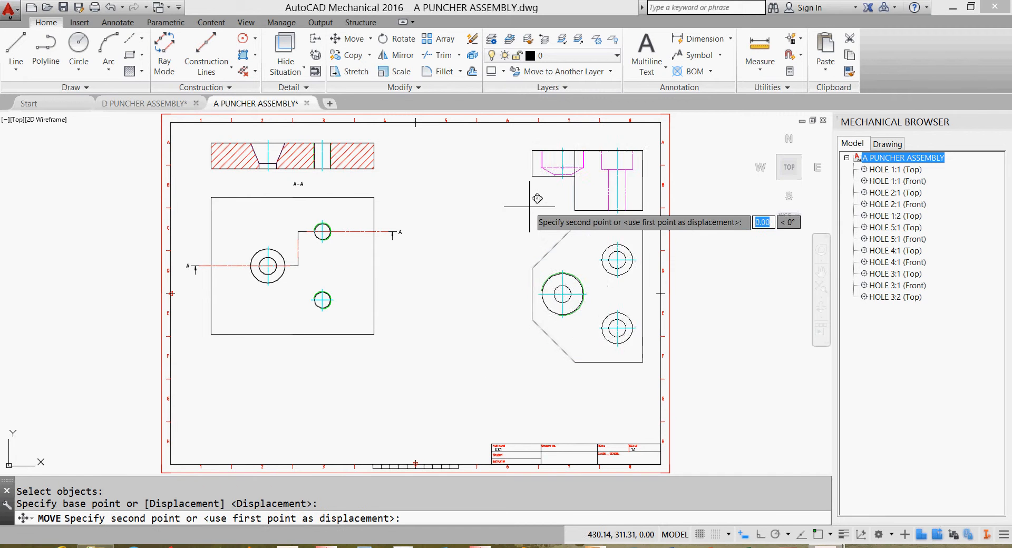
left_click(511, 199)
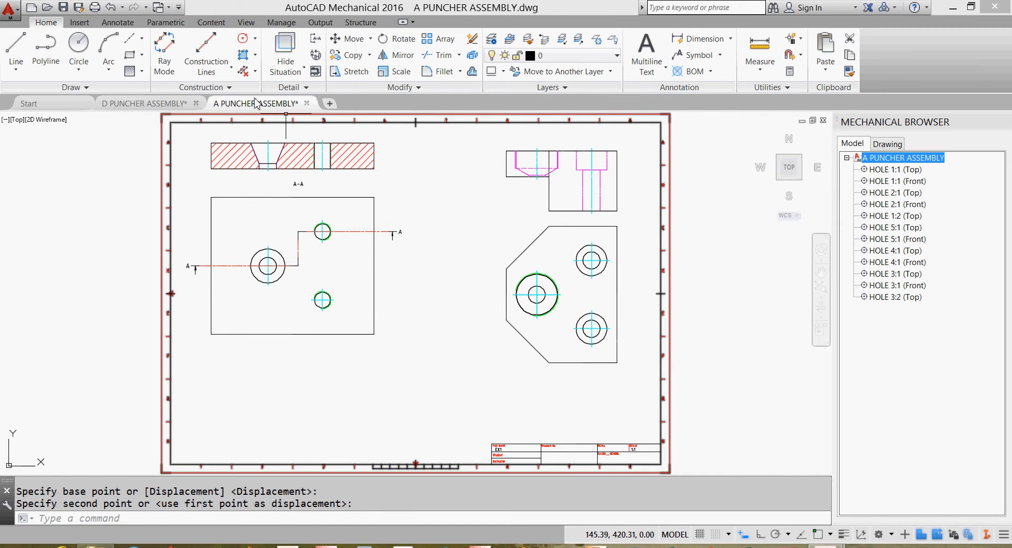
Draw horizontal construction lines through the block's lower counterbored hole and its large hole, with object snap turned on.
left_click(218, 74)
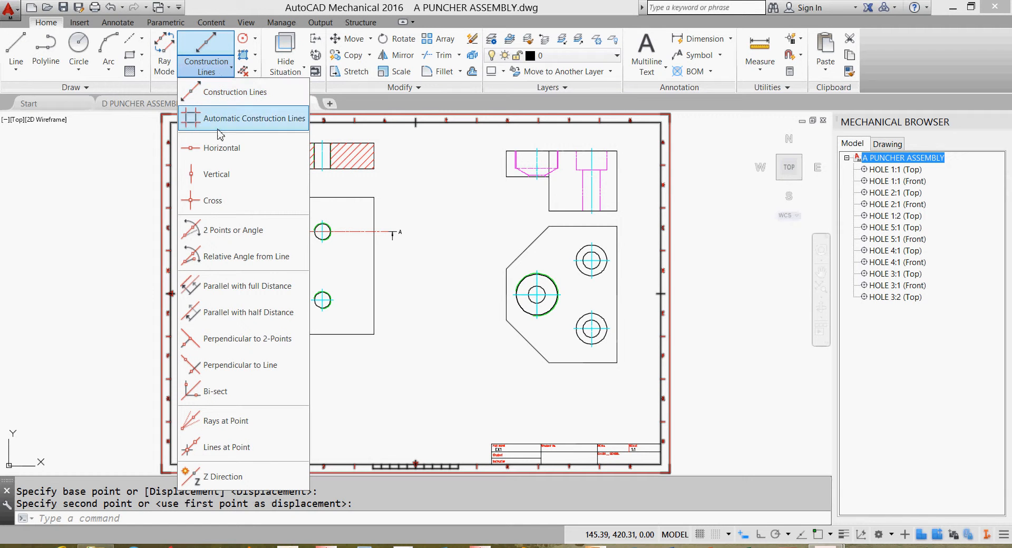
left_click(220, 150)
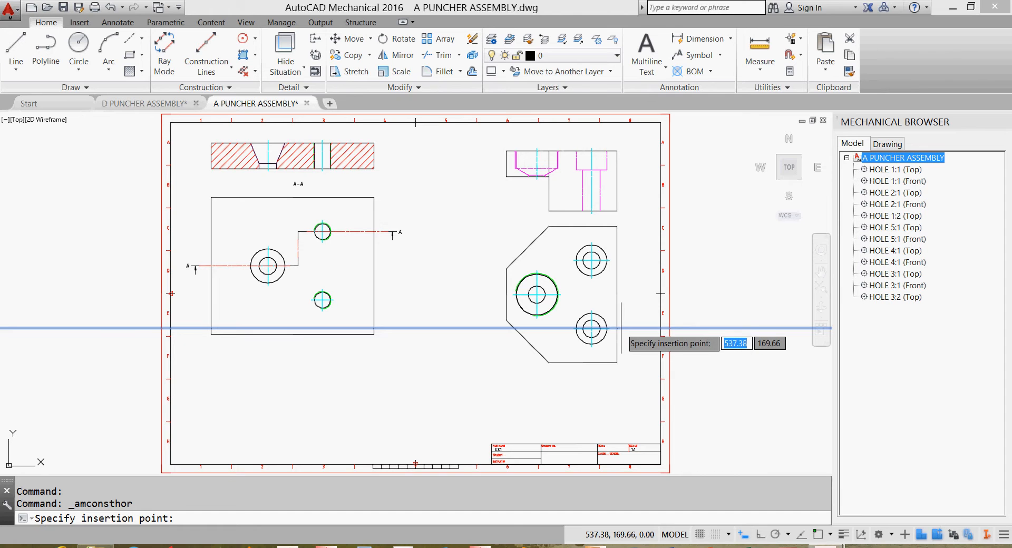
key("F3")
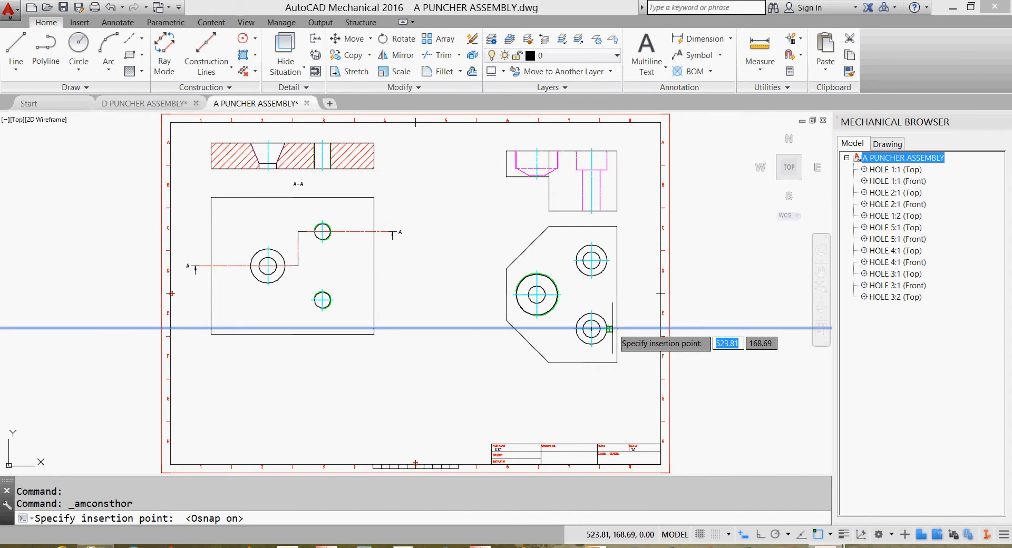
left_click(610, 329)
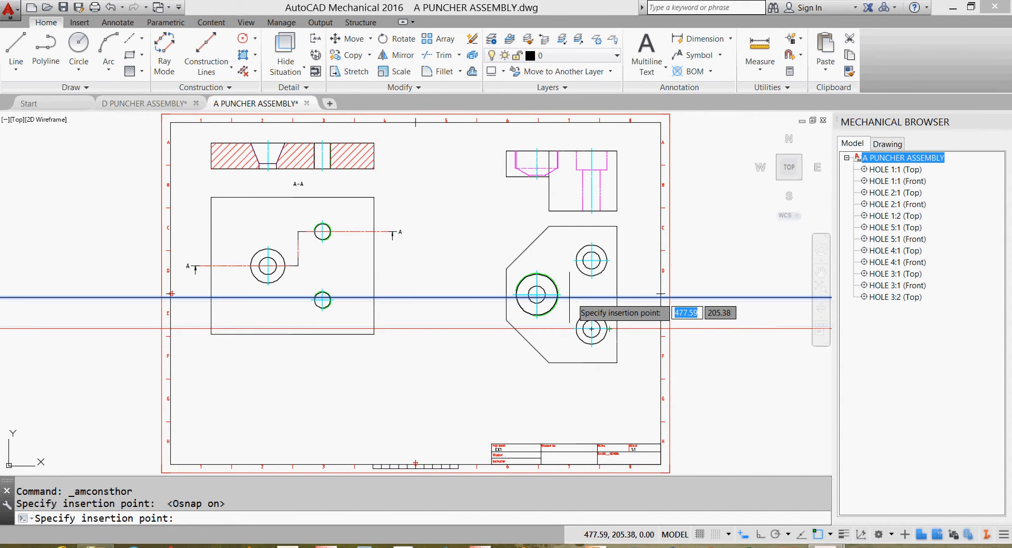
left_click(559, 295)
key("Escape")
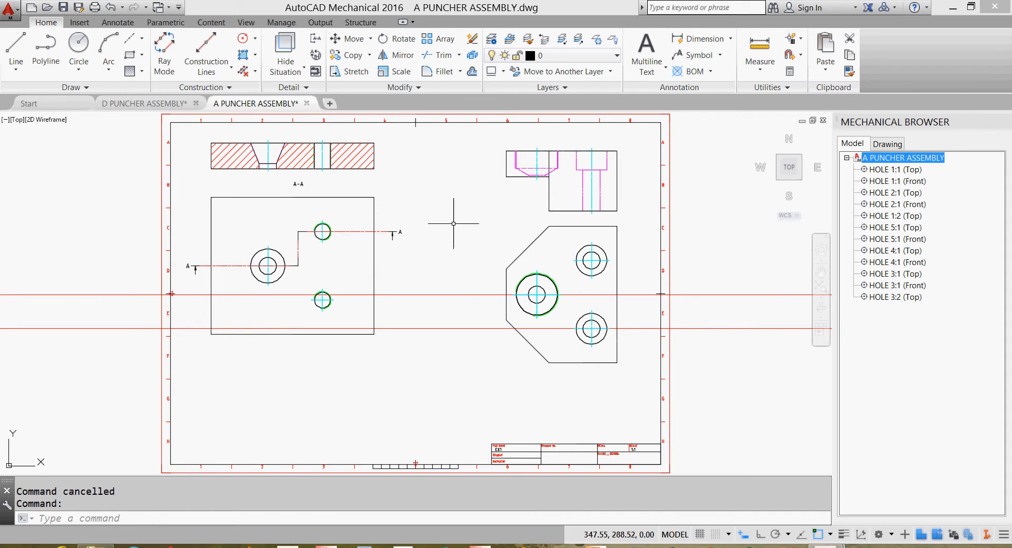
Add vertical construction lines right of the block's top view, between its hole columns, and left of the view.
left_click(216, 67)
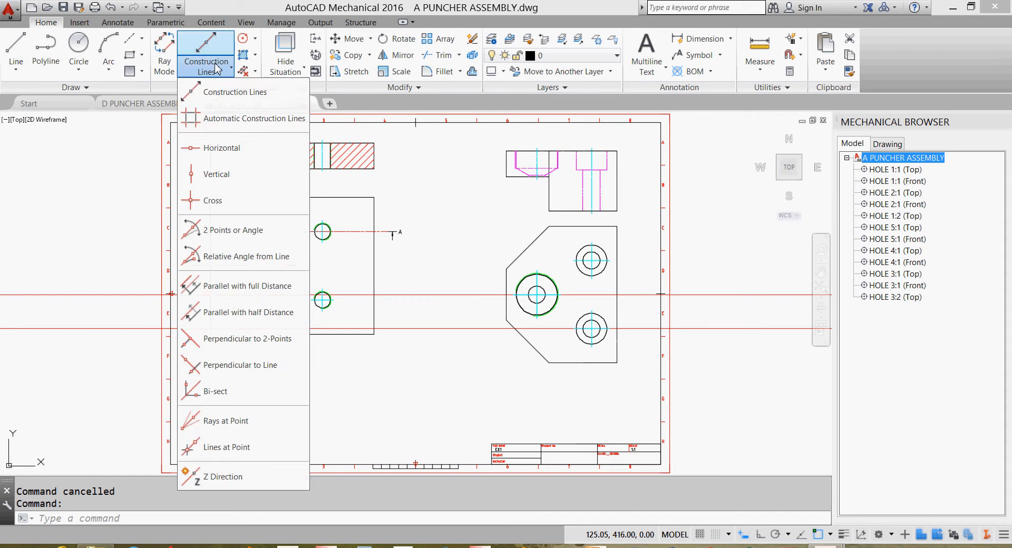
left_click(224, 172)
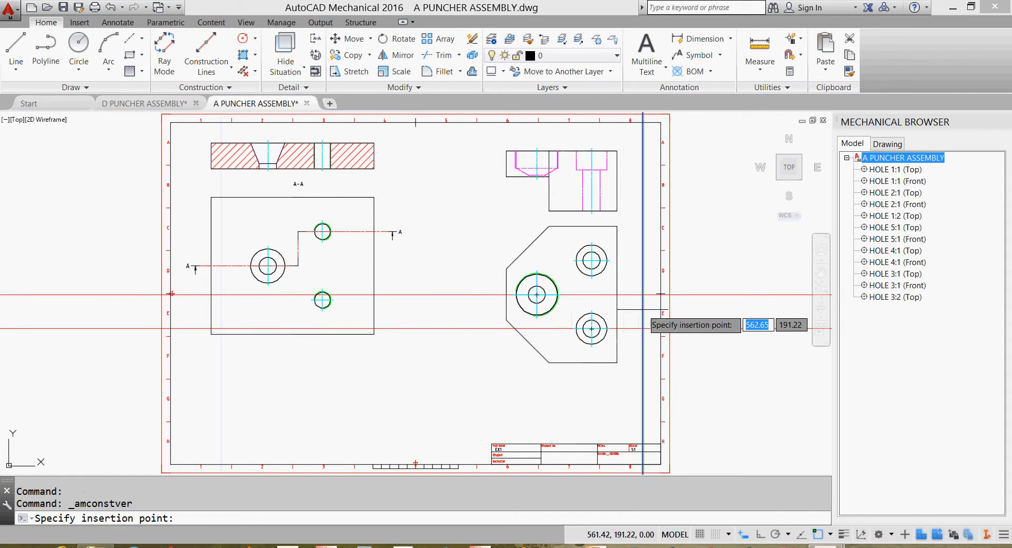
left_click(637, 312)
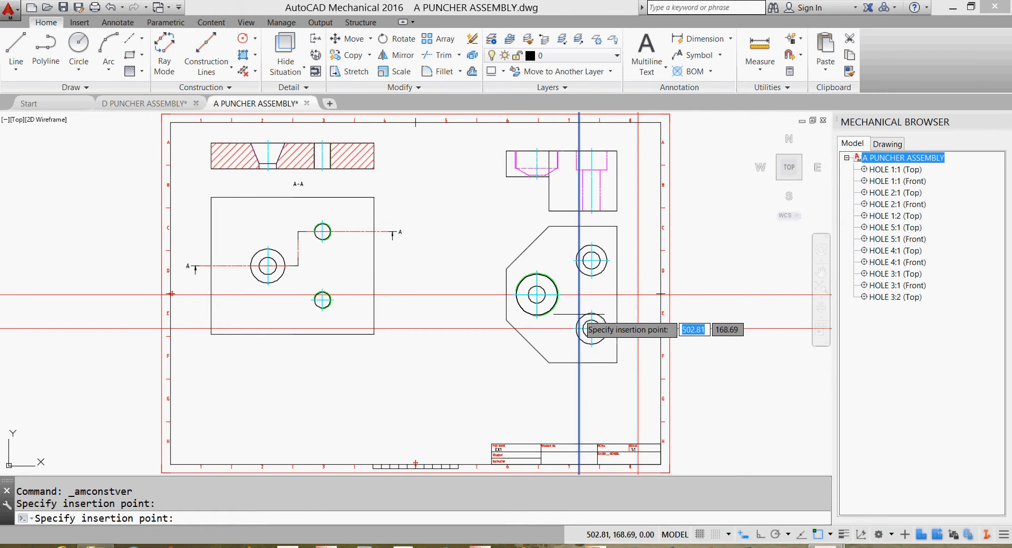
left_click(565, 314)
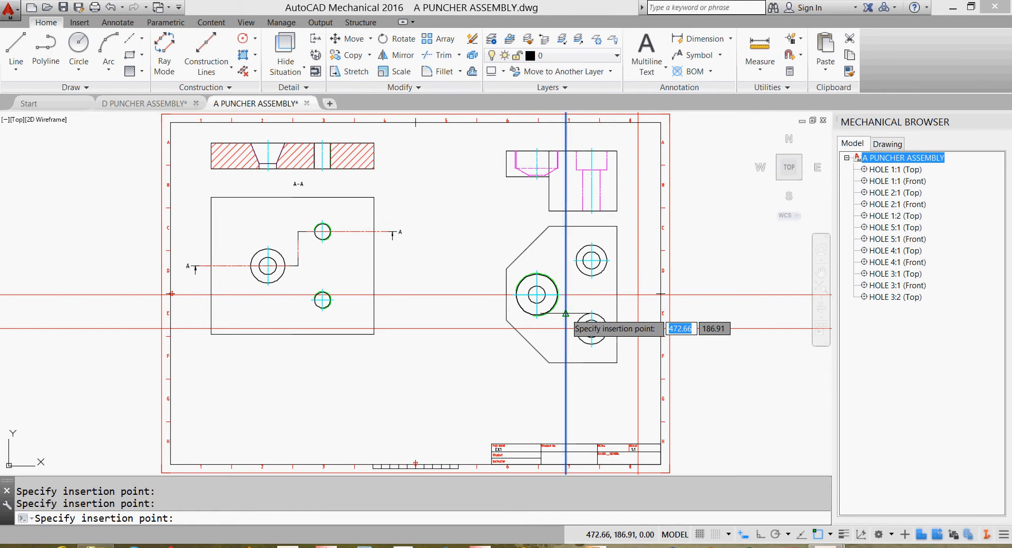
left_click(488, 308)
key("Escape")
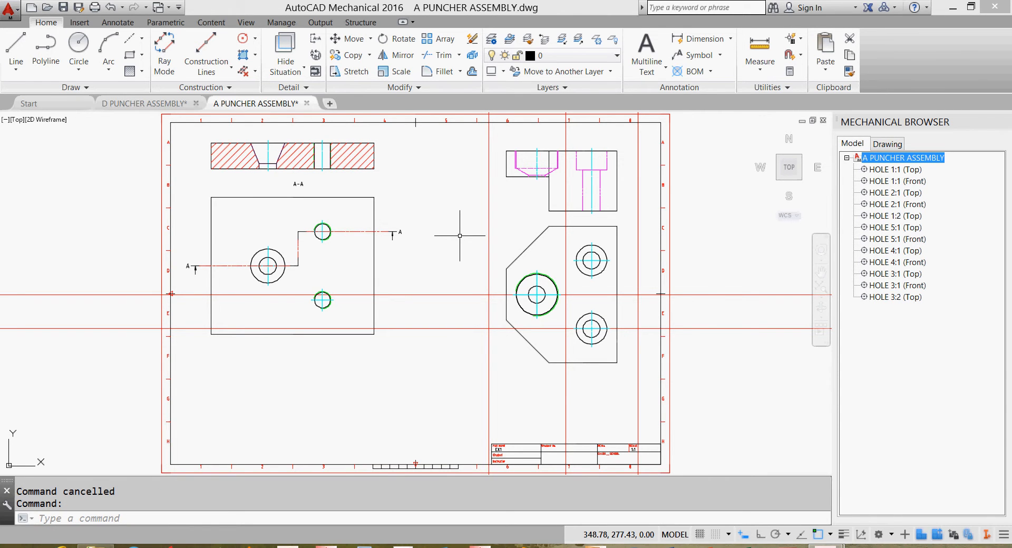
Draw a stepped section line from right of the block through the lower hole, up between the holes, and left through the large hole.
left_click(316, 41)
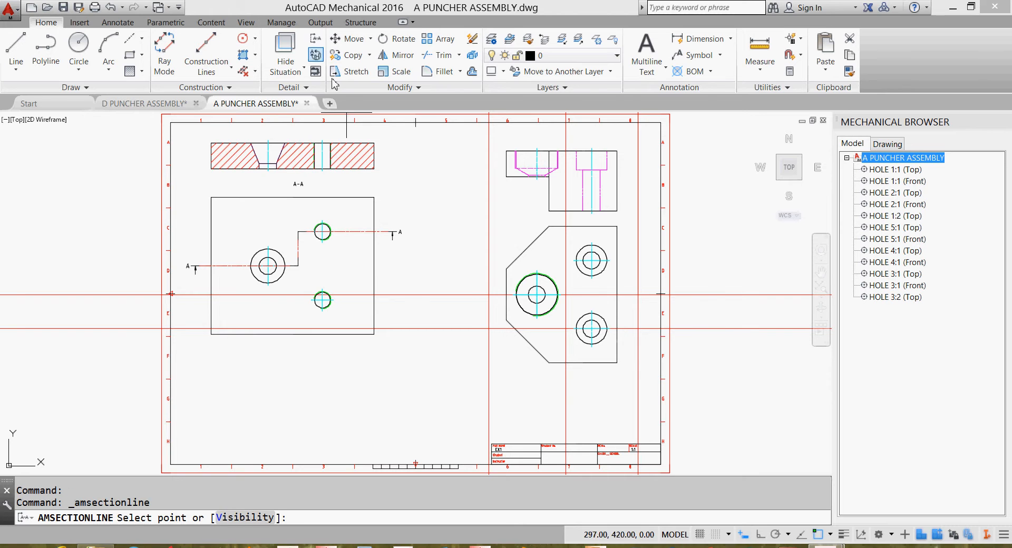
left_click(648, 338)
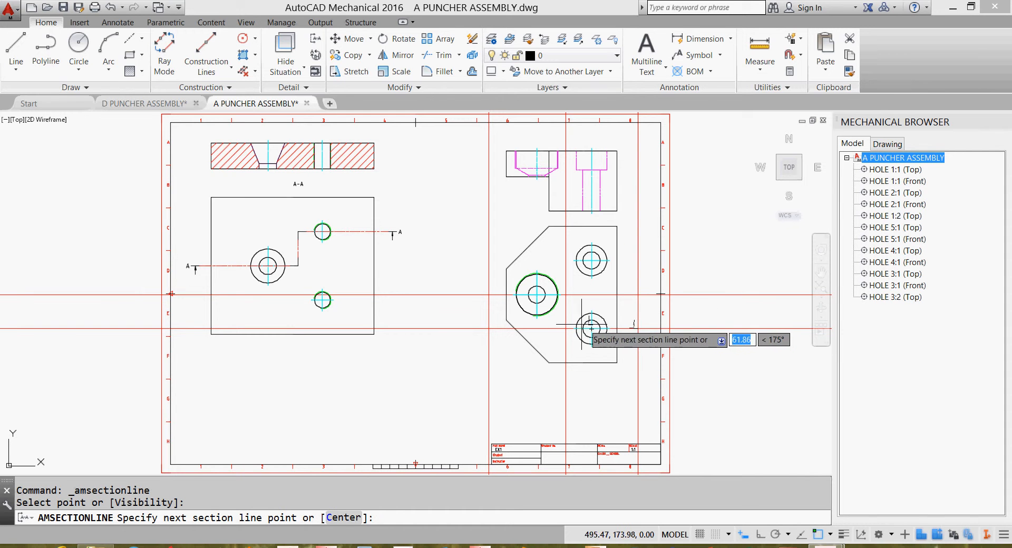
left_click(568, 329)
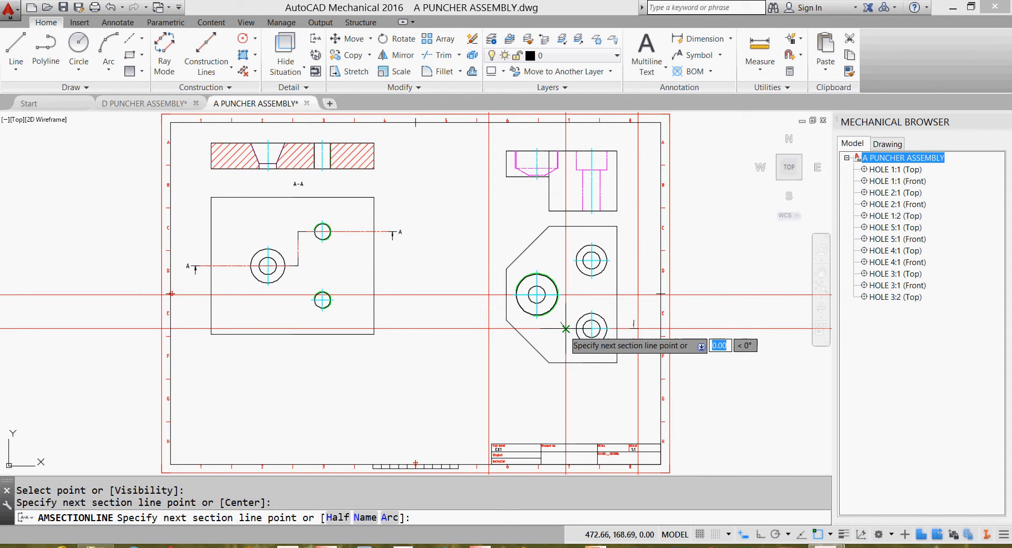
left_click(566, 295)
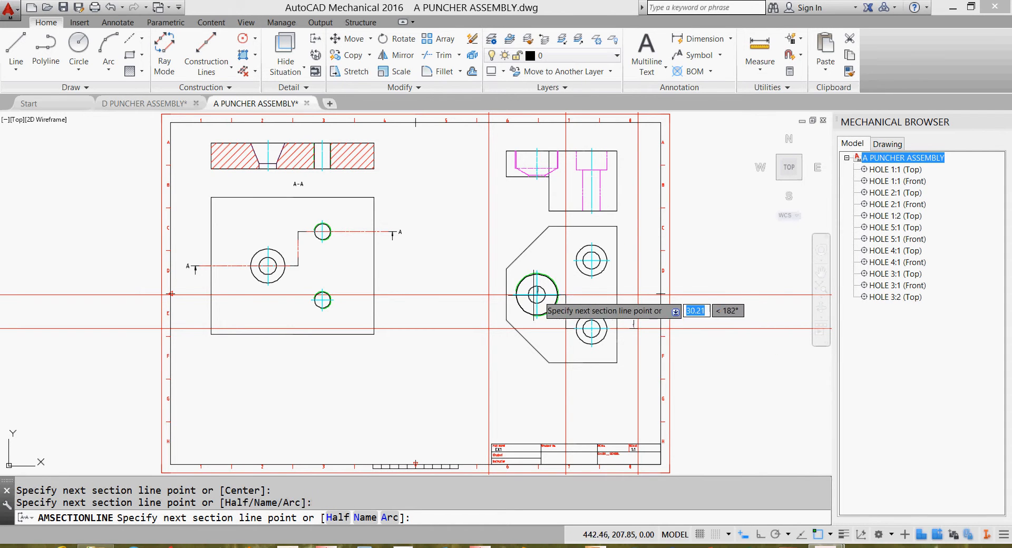
left_click(489, 295)
key("Return")
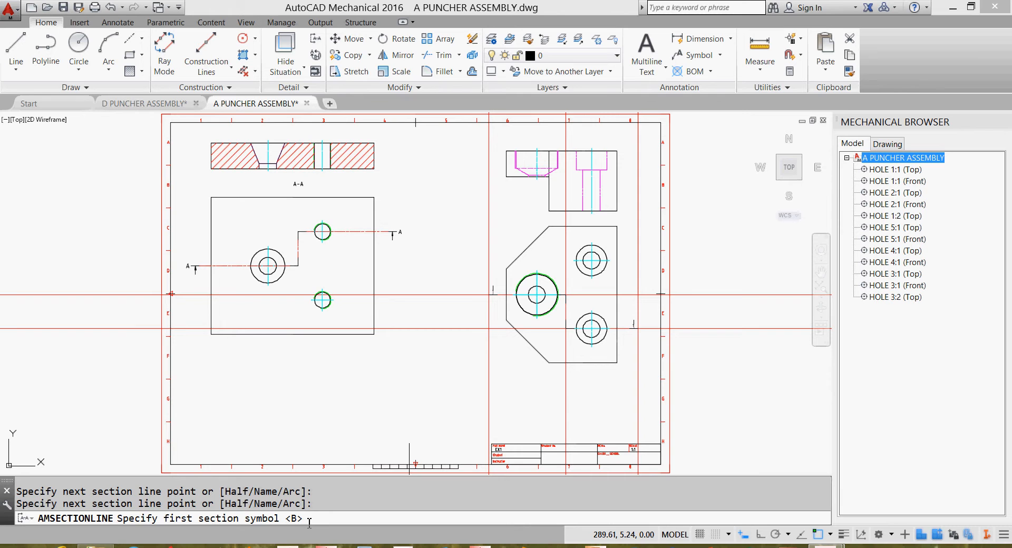
Finish the section line with symbol B, the lower side as section side and its label under the front view, and erase all construction lines.
key("Return")
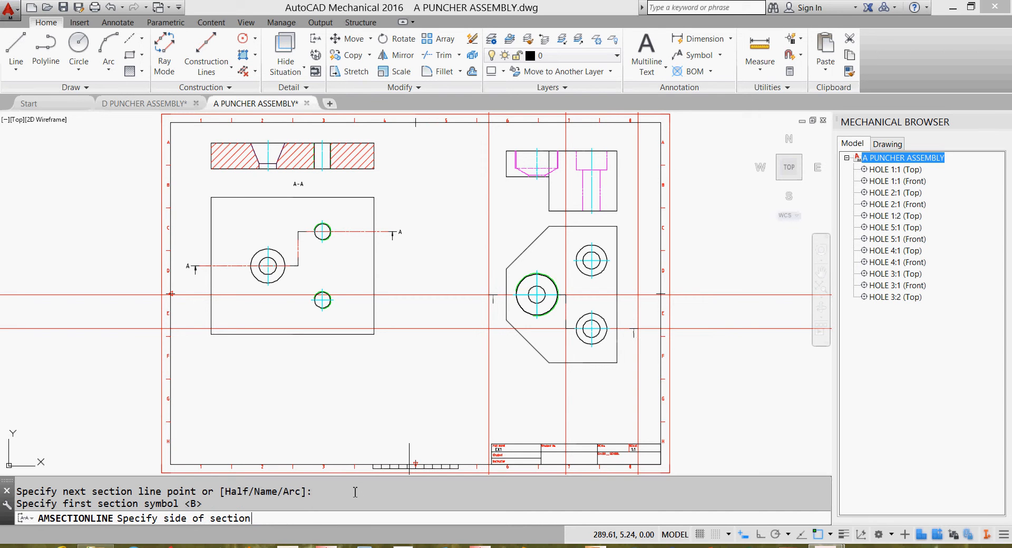
left_click(501, 346)
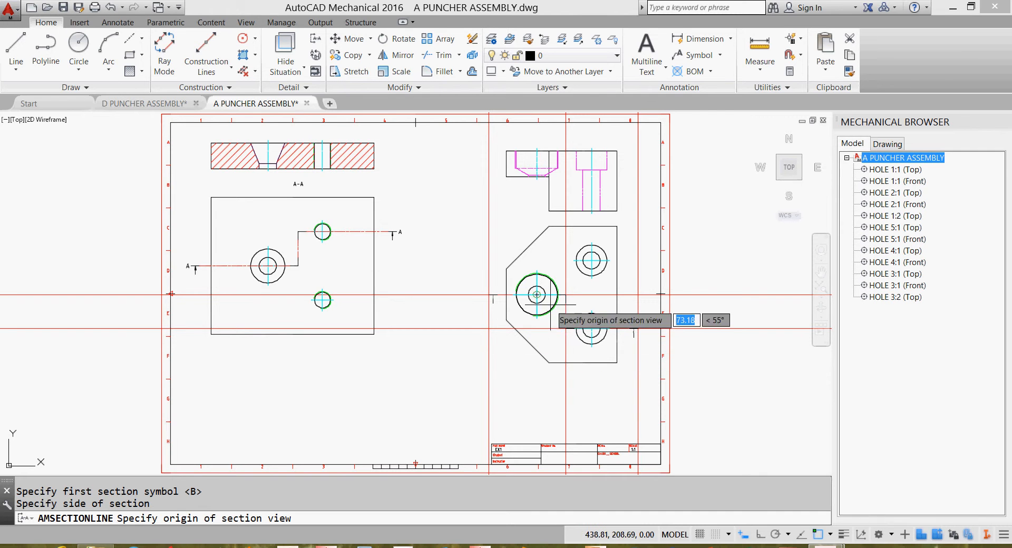
left_click(583, 218)
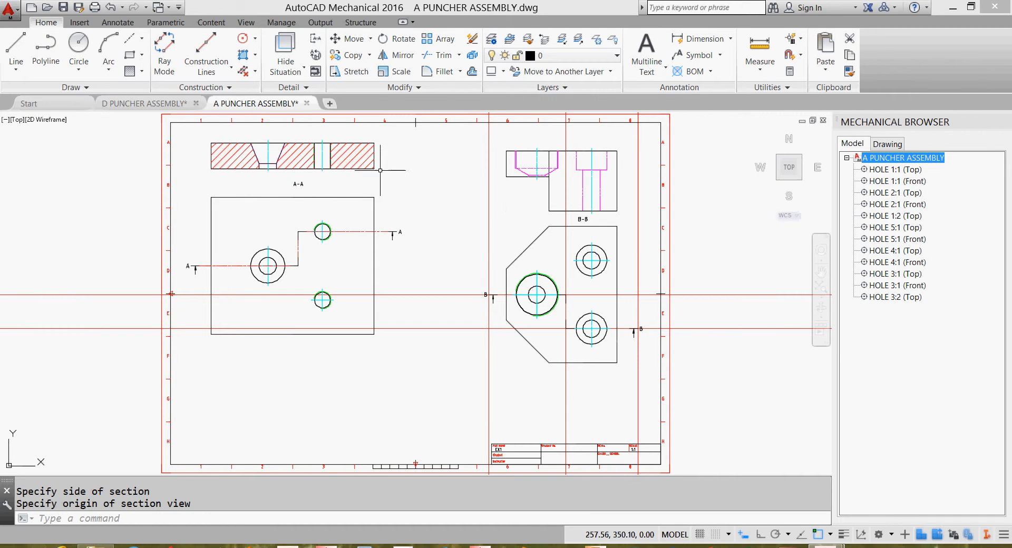
left_click(243, 70)
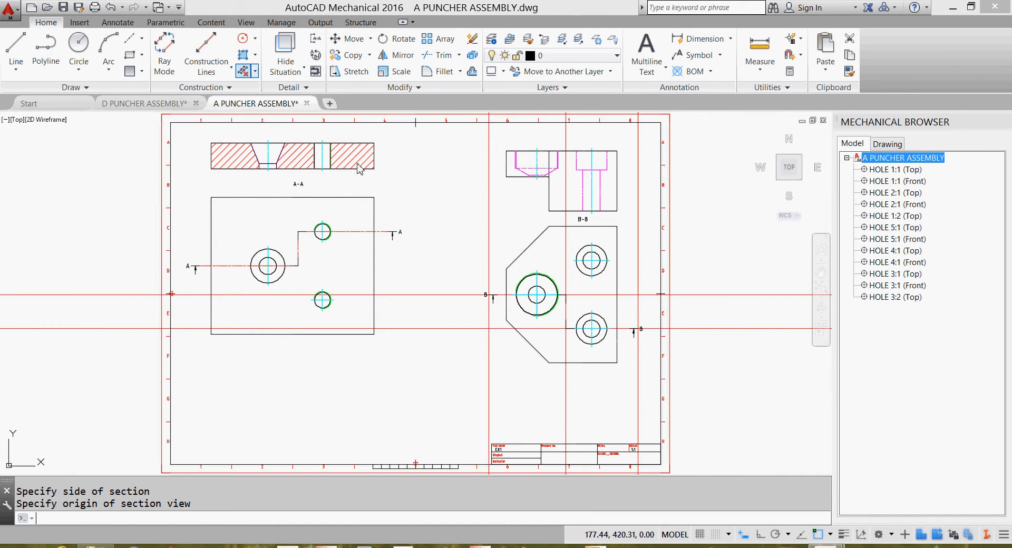
Set the line visibility style of the B-B section line on the block's top view to Between planes.
left_click(491, 294)
right_click(492, 294)
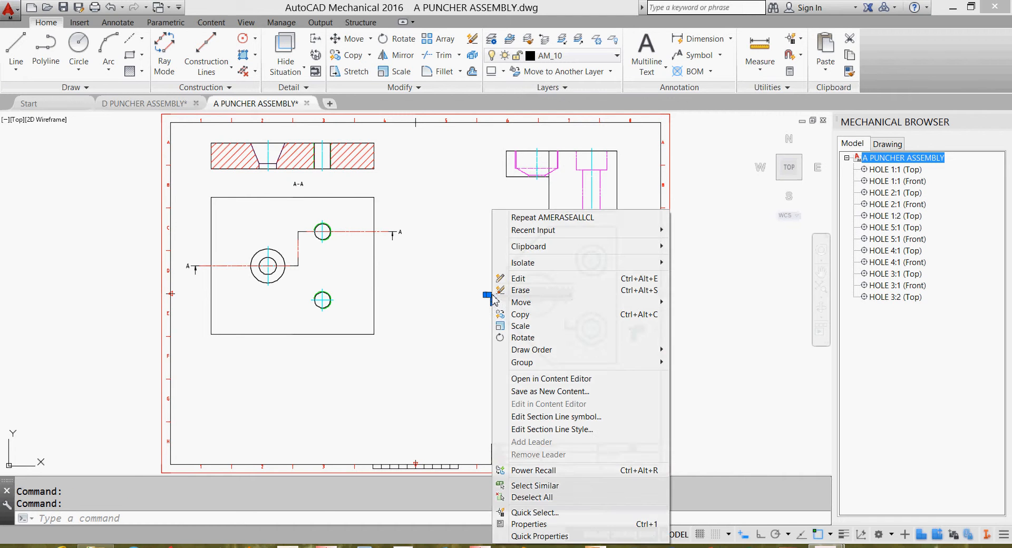
left_click(544, 523)
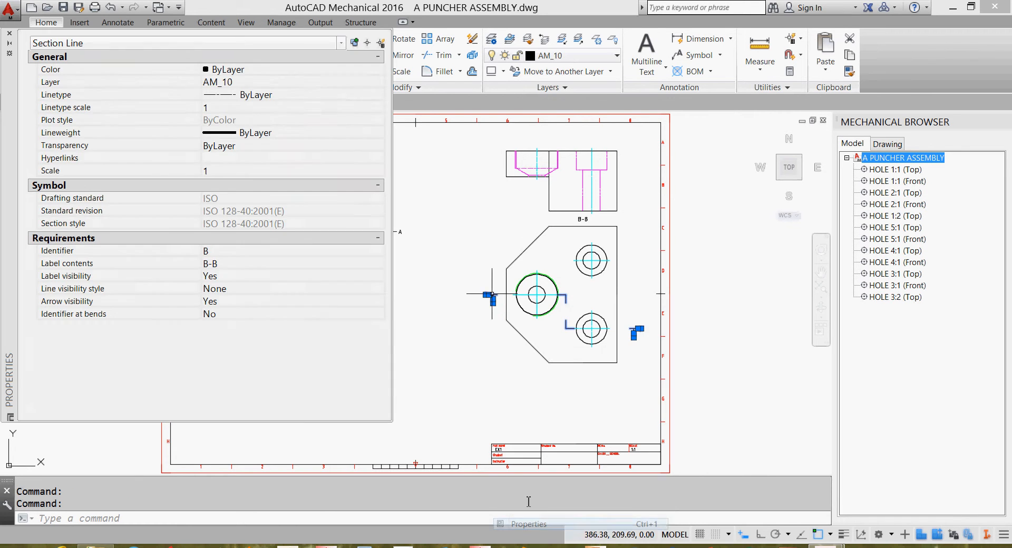
left_click(267, 297)
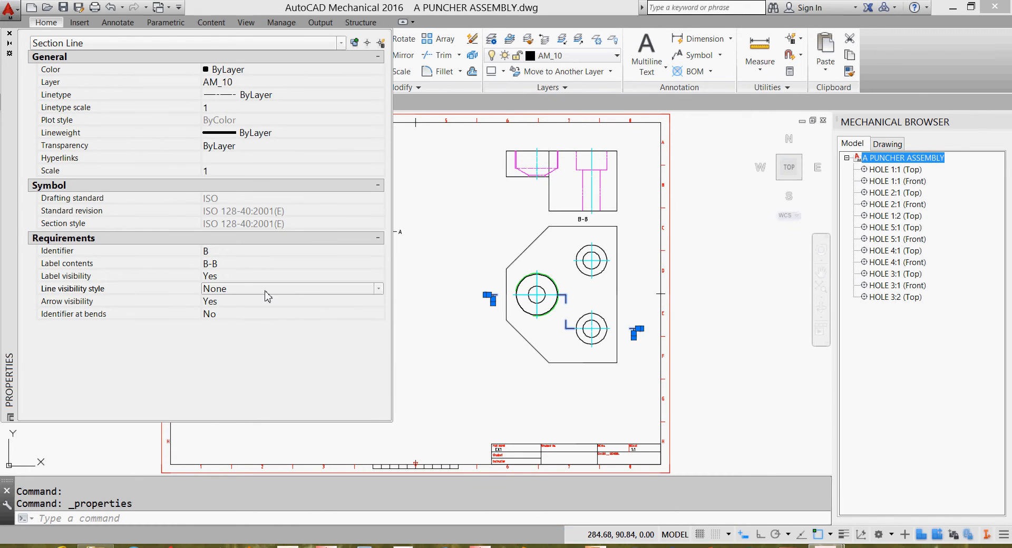
left_click(379, 288)
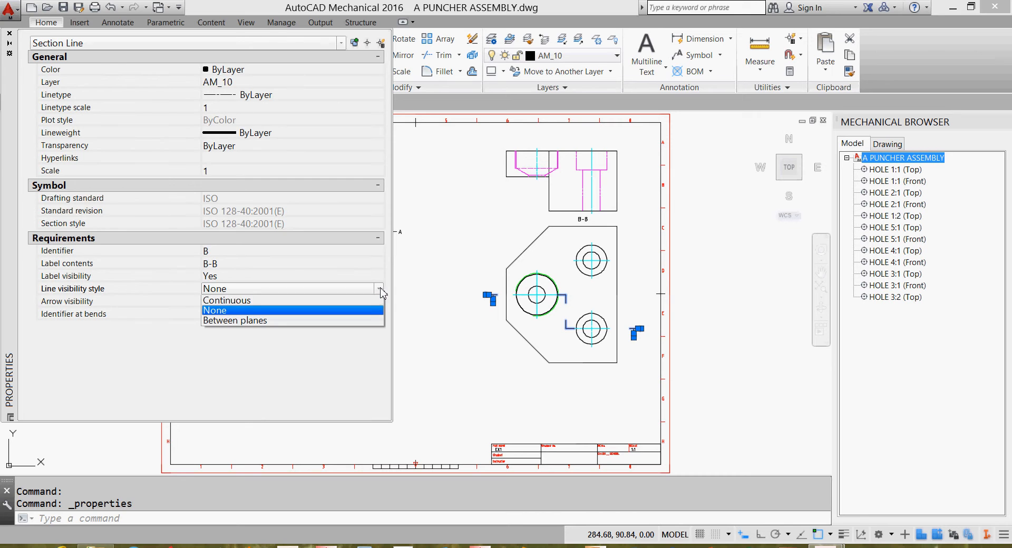
left_click(364, 320)
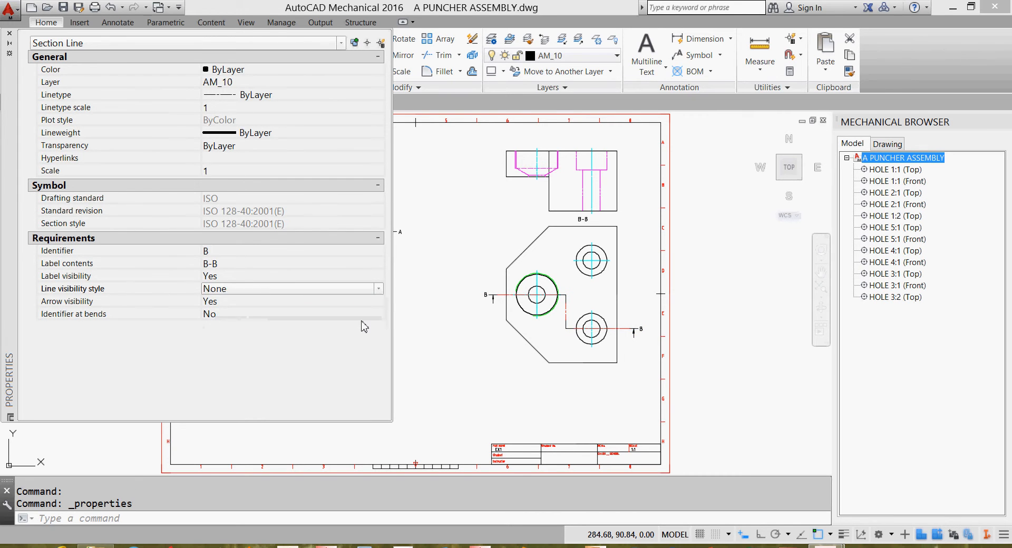
left_click(10, 33)
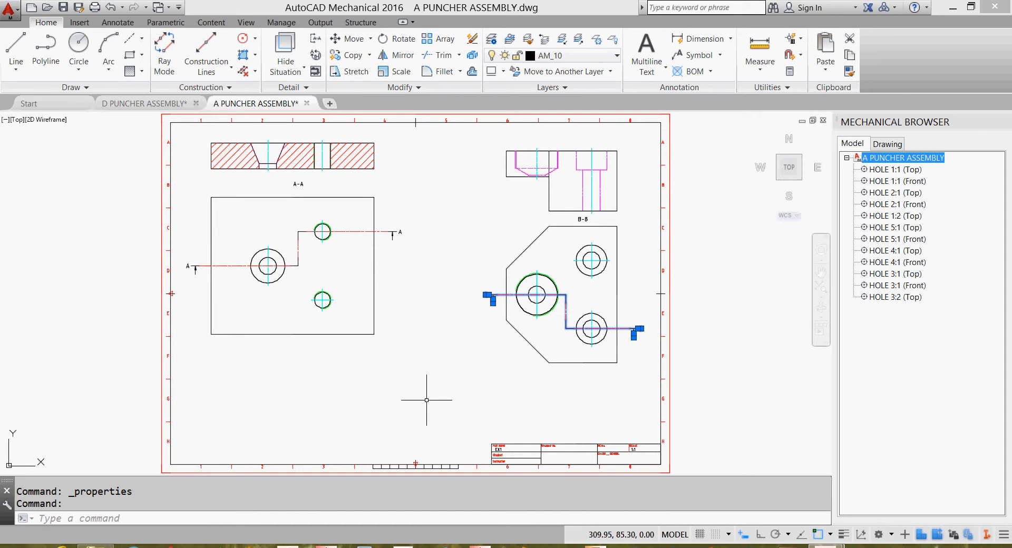
key("Escape")
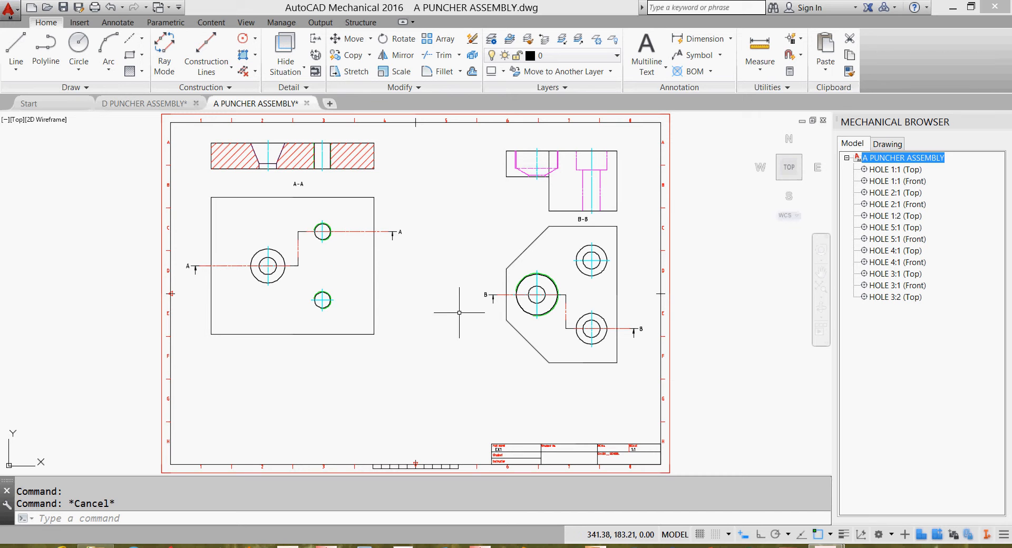
Trim the vertical step edge above the block's raised lower edge in the B-B view, using that lower edge as cutting edge.
middle_click_drag(484, 229, 476, 235)
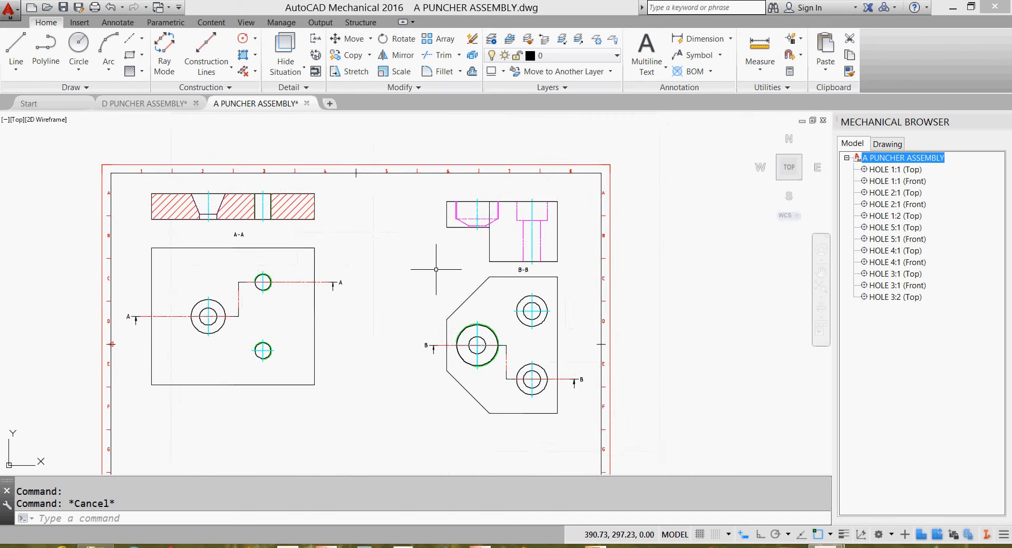
scroll(429, 266, "up", 2)
mouse_move(430, 267)
middle_mouse_down()
mouse_move(440, 234)
mouse_move(429, 217)
mouse_move(413, 255)
mouse_move(403, 237)
middle_mouse_up()
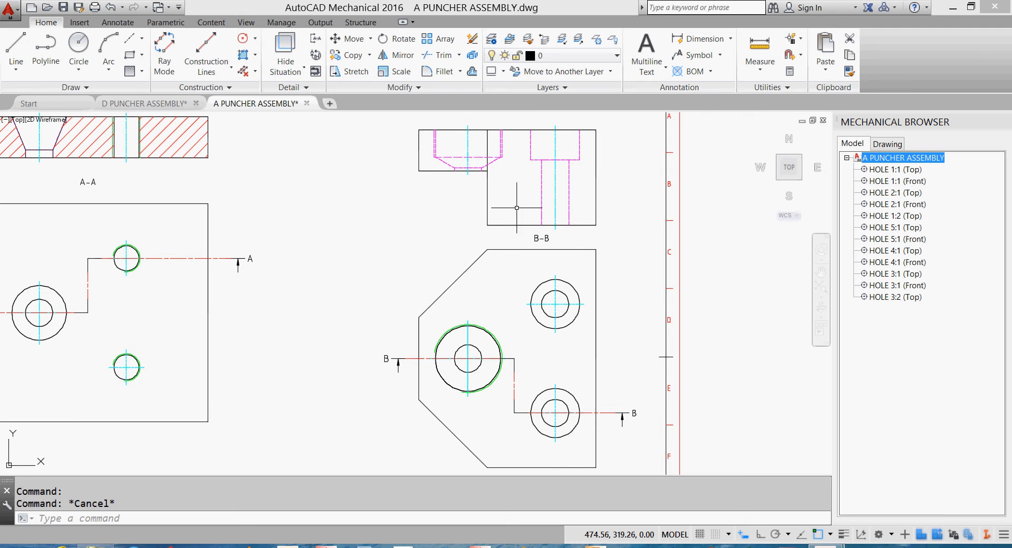
left_click(432, 55)
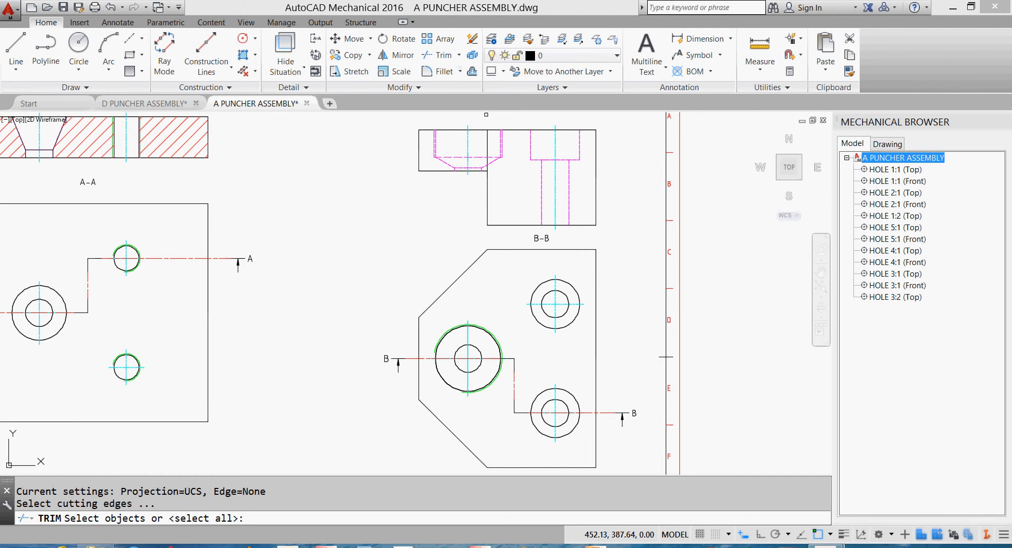
left_click(437, 171)
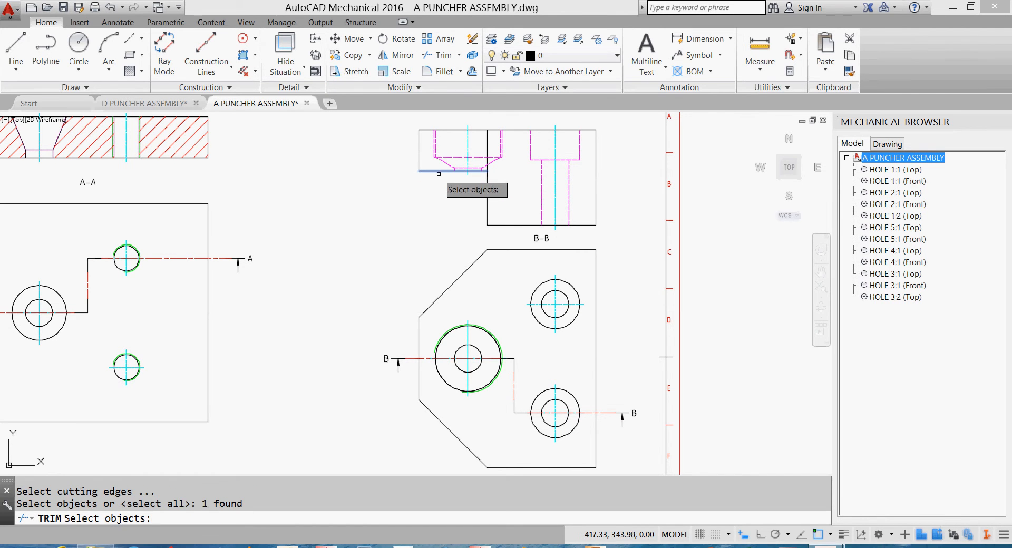
key("Return")
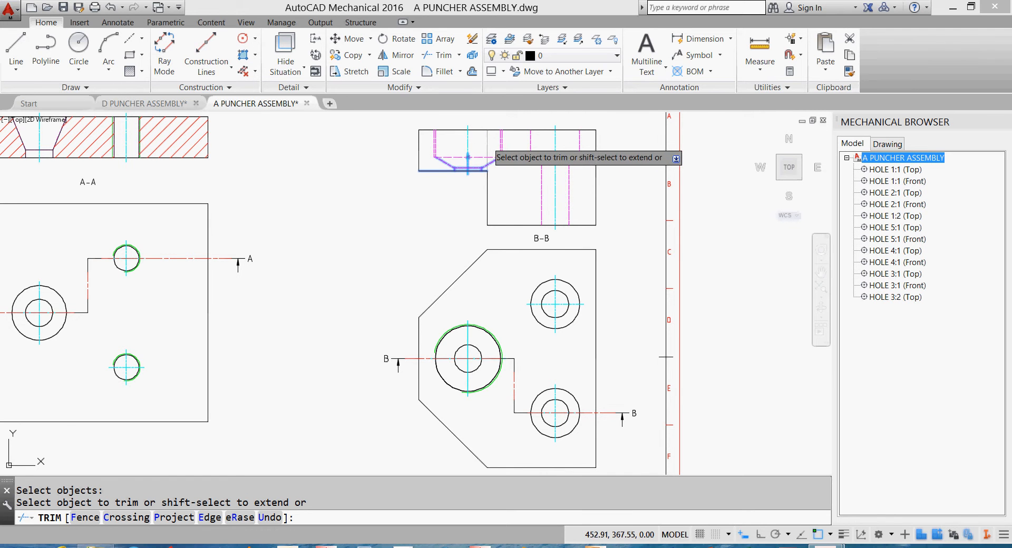
left_click(486, 142)
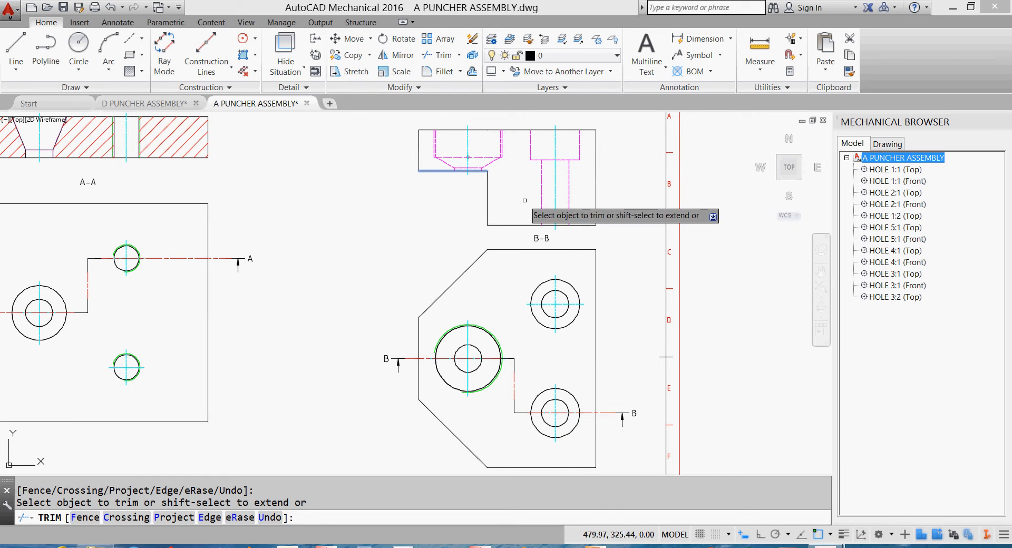
key("Escape")
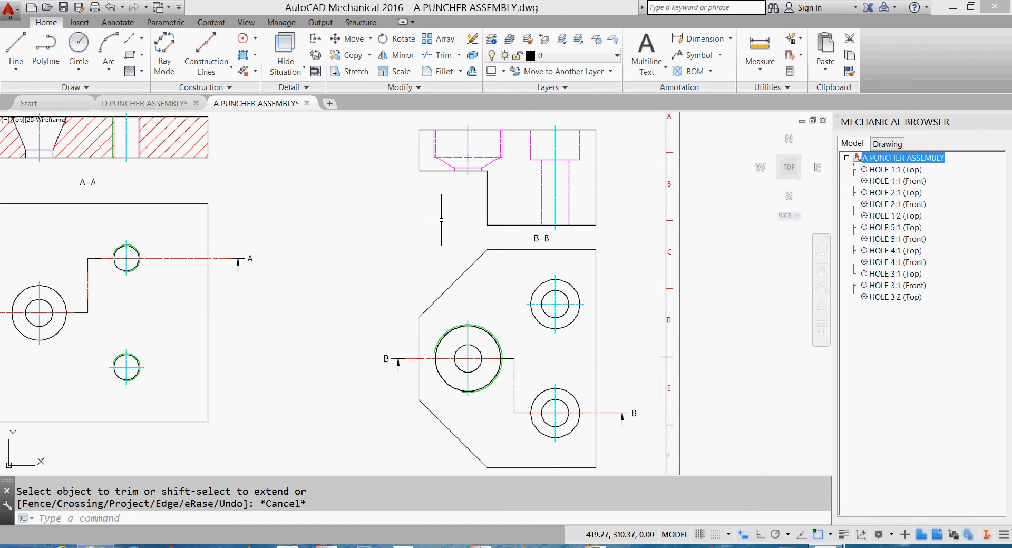
Move the threaded hole and the counterbored hole in the B-B view to layer AM_0.
left_click(555, 189)
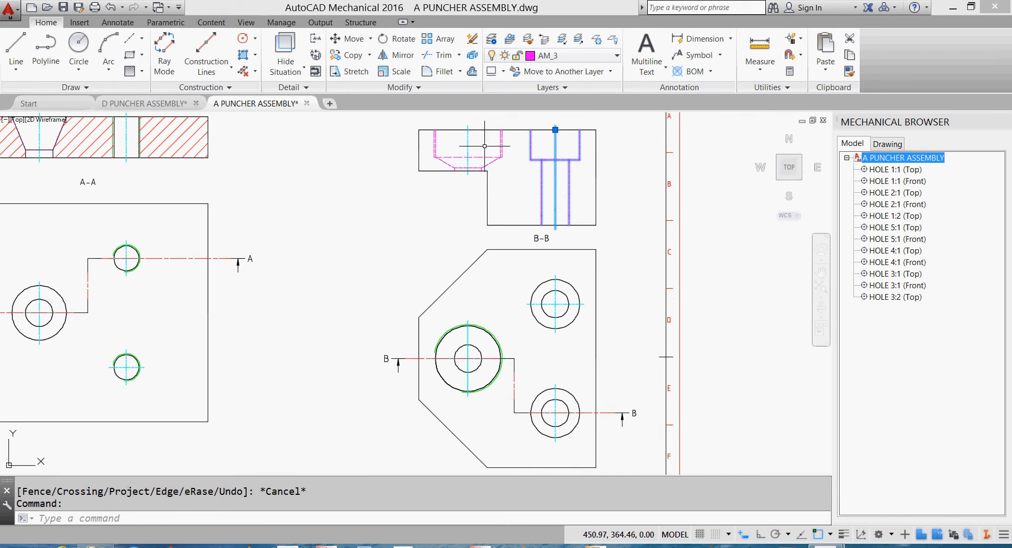
left_click(467, 143)
scroll(467, 149, "up", 8)
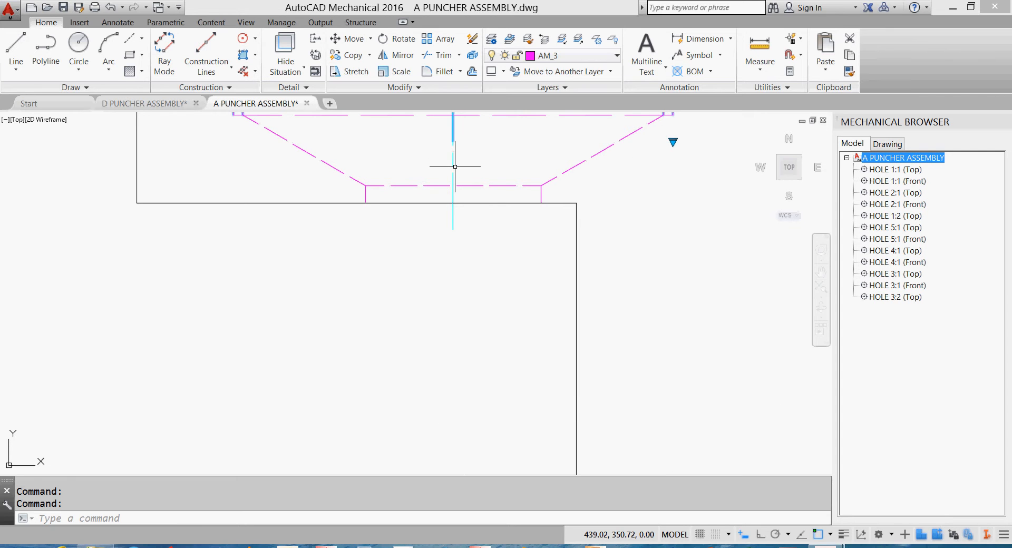
left_click(616, 56)
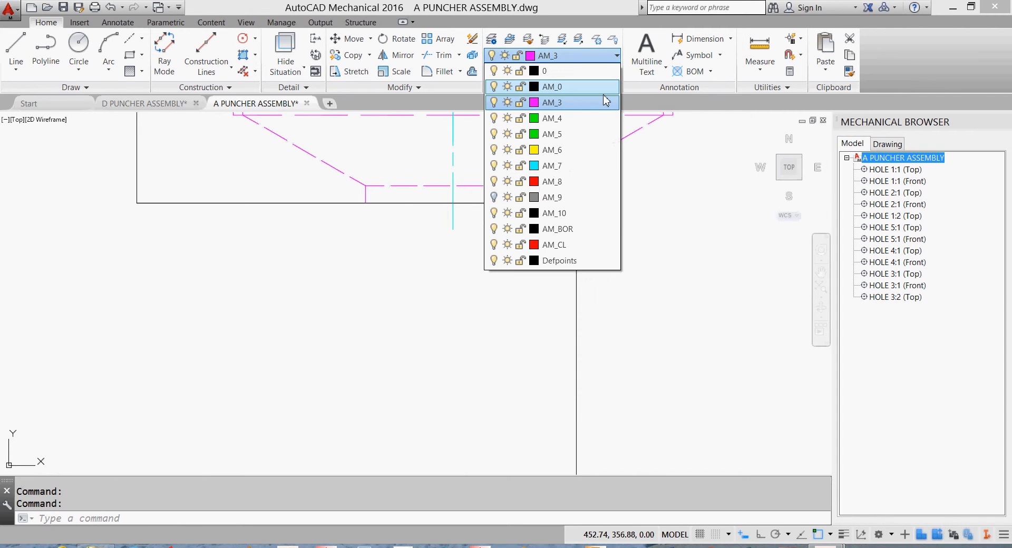
left_click(559, 87)
Move the remaining dashed horizontal line at the threaded hole's bottom in the B-B view to layer AM_0.
middle_click_drag(592, 214, 653, 382)
left_click(611, 269)
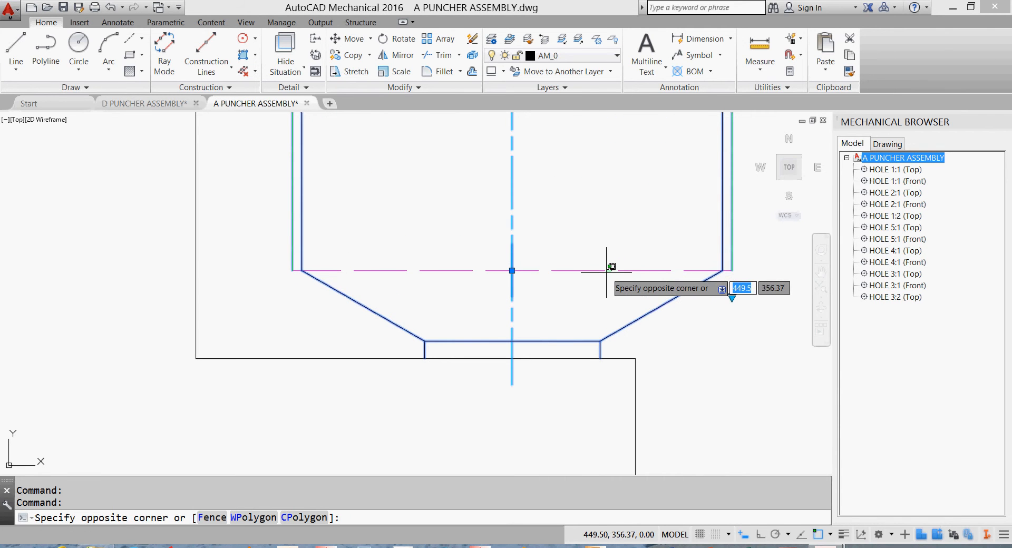
left_click(599, 271)
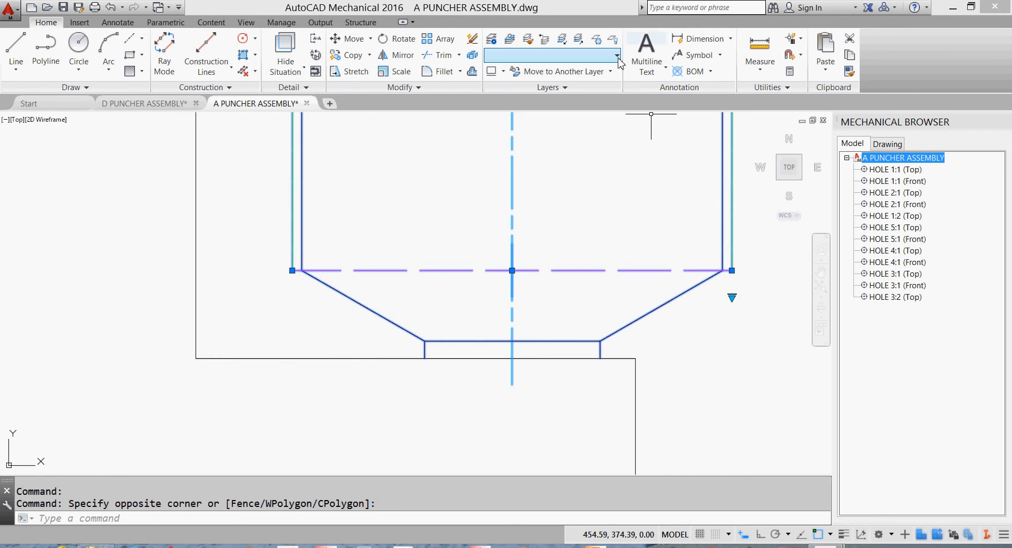
left_click(601, 55)
left_click(598, 87)
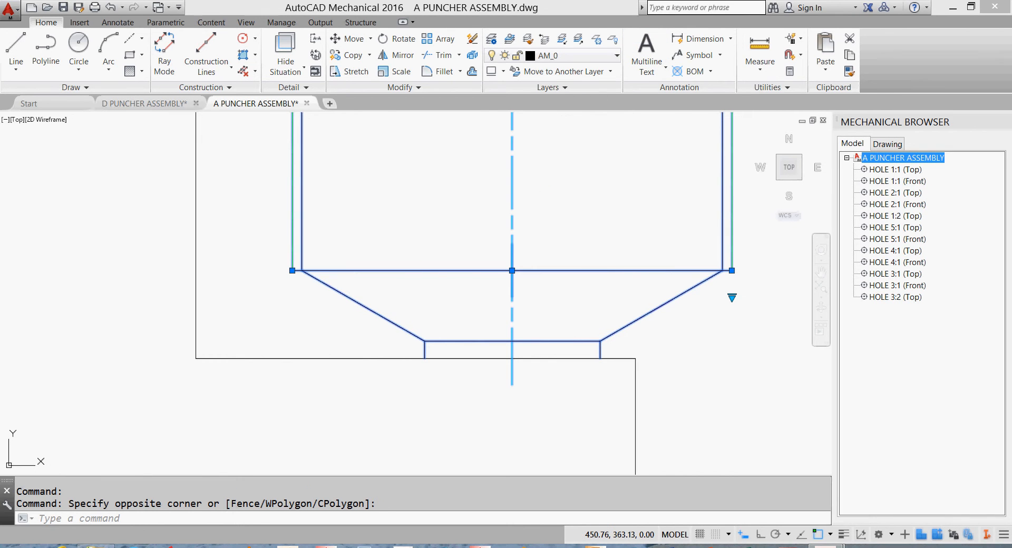
key("Escape")
Hatch the three cut areas of the B-B view with the 45 deg. 5 mm/0.22 inch pattern.
scroll(605, 210, "down", 6)
mouse_move(566, 208)
middle_mouse_down()
mouse_move(438, 208)
mouse_move(439, 137)
middle_mouse_up()
mouse_move(430, 271)
middle_mouse_down()
mouse_move(478, 314)
mouse_move(490, 285)
middle_mouse_up()
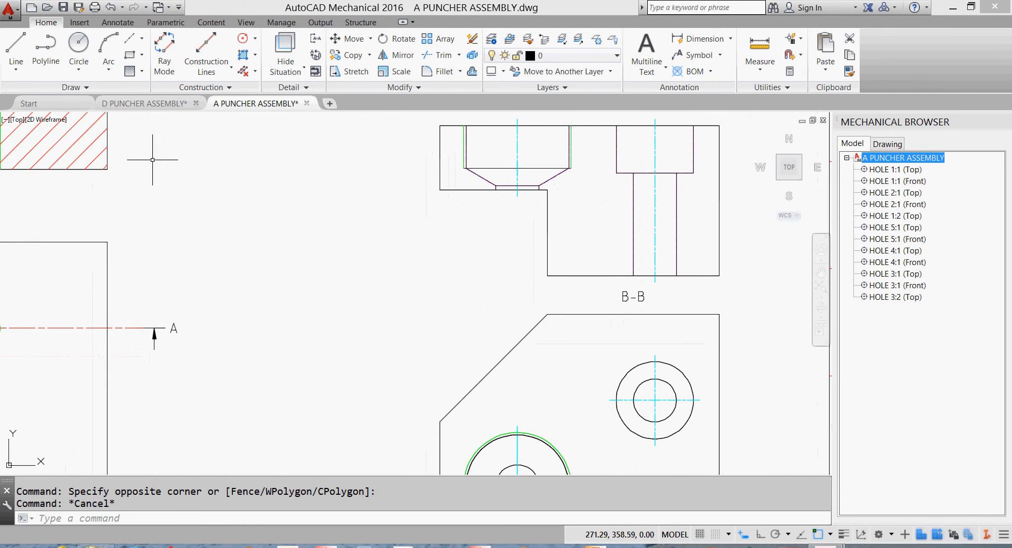
left_click(142, 73)
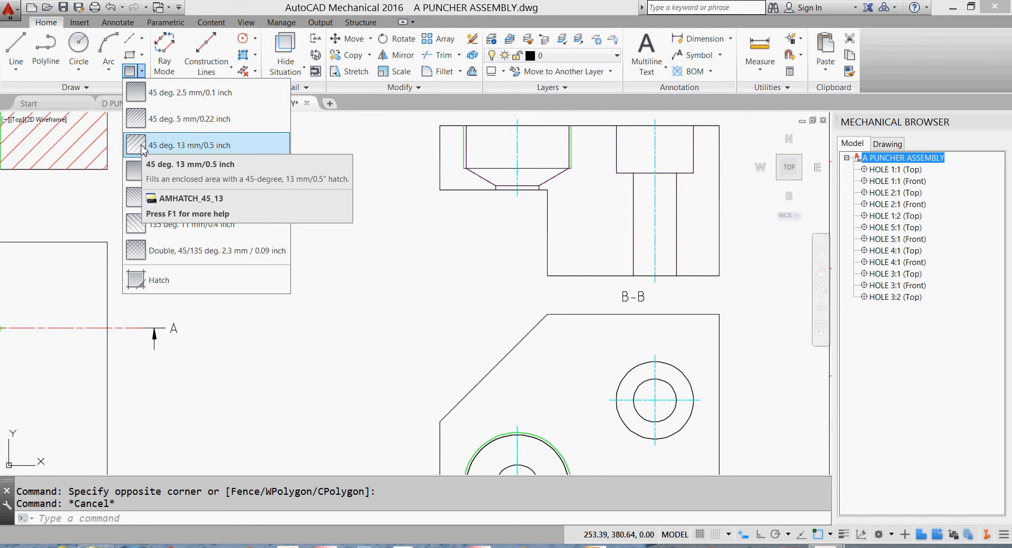
left_click(139, 120)
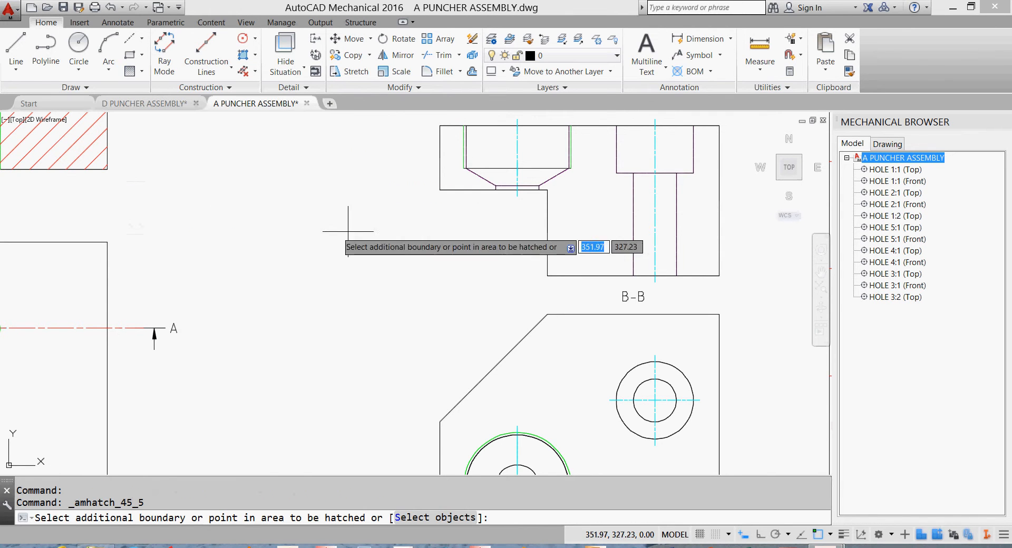
left_click(448, 174)
key("Return")
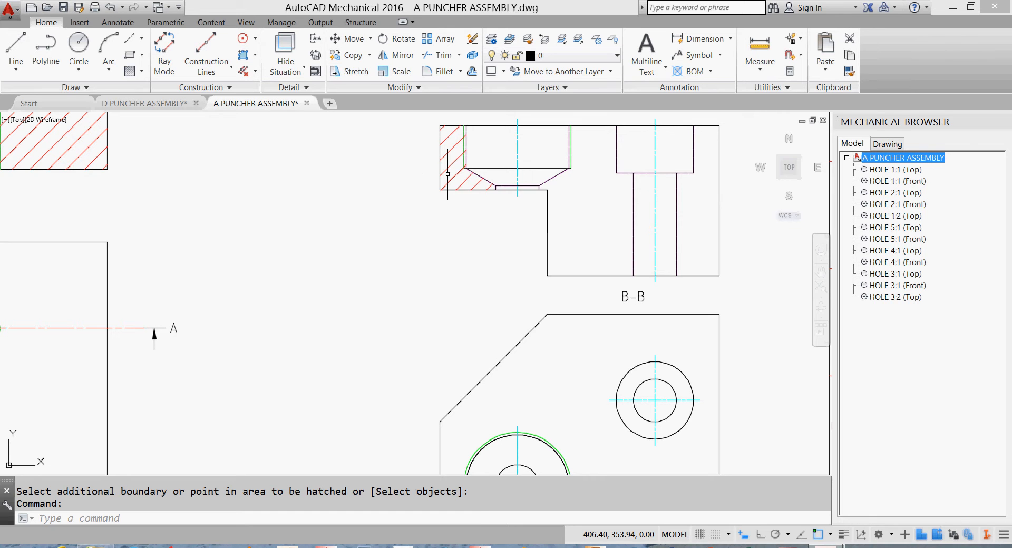
key("Return")
left_click(587, 229)
key("Return")
key("Return")
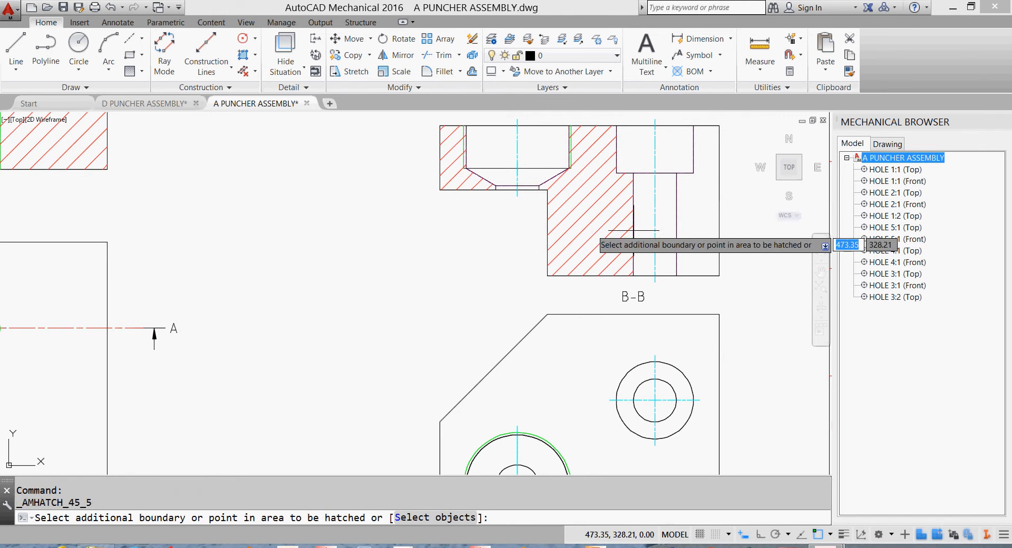
left_click(686, 222)
key("Return")
Undo the 45-degree hatching of the B-B section view.
middle_click_drag(765, 268, 736, 274)
scroll(735, 271, "up", 2)
scroll(736, 271, "down", 6)
mouse_move(735, 271)
middle_mouse_down()
mouse_move(613, 262)
mouse_move(675, 243)
middle_mouse_up()
scroll(614, 262, "up", 2)
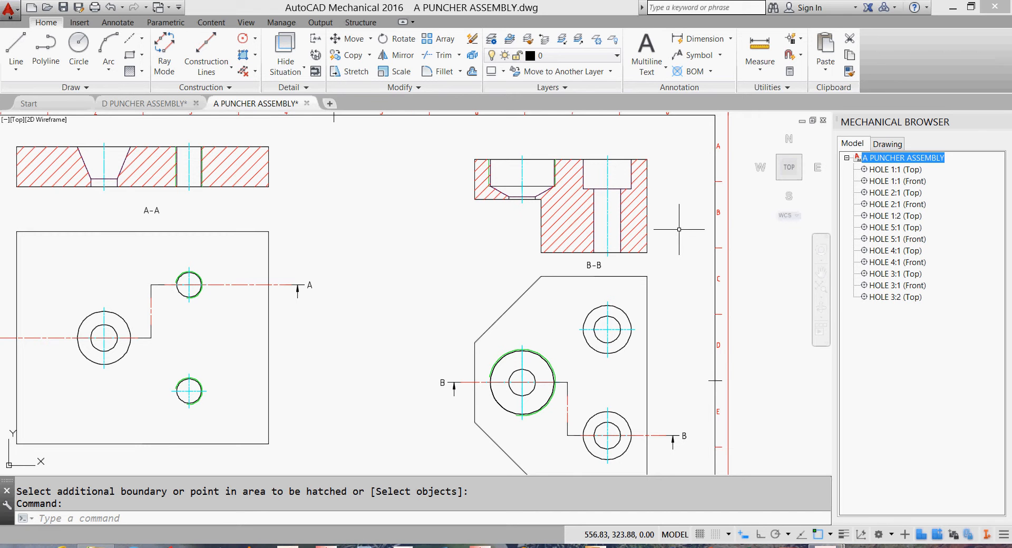
left_click(111, 8)
left_click(112, 8)
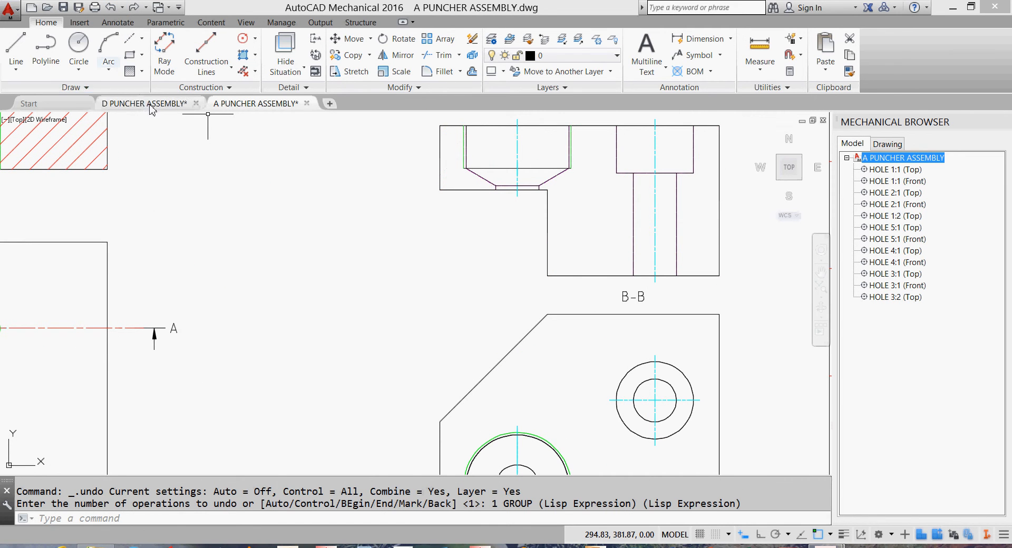
Hatch the three cut areas of the B-B view with the 135 deg. 4.7 mm/0.19 inch pattern.
left_click(142, 71)
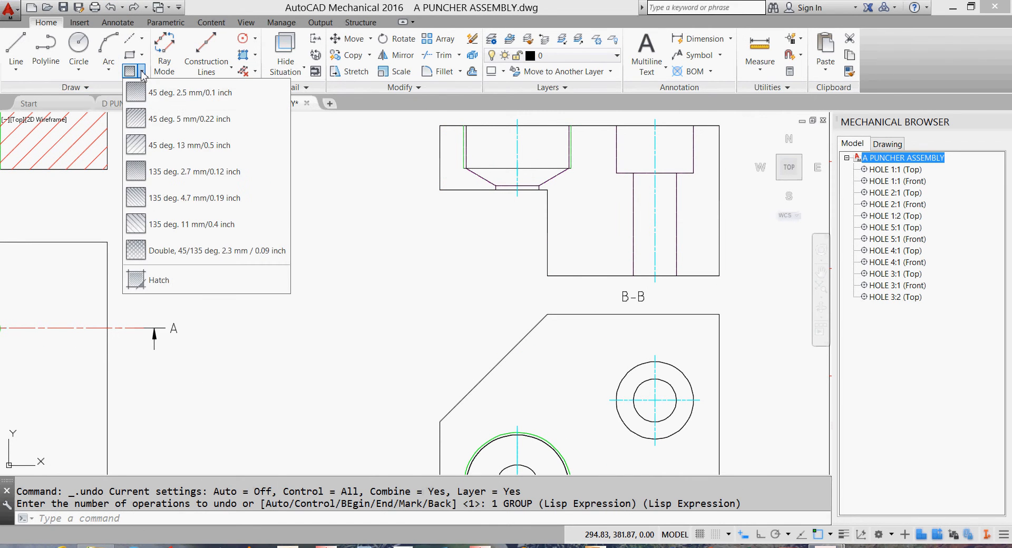
left_click(140, 199)
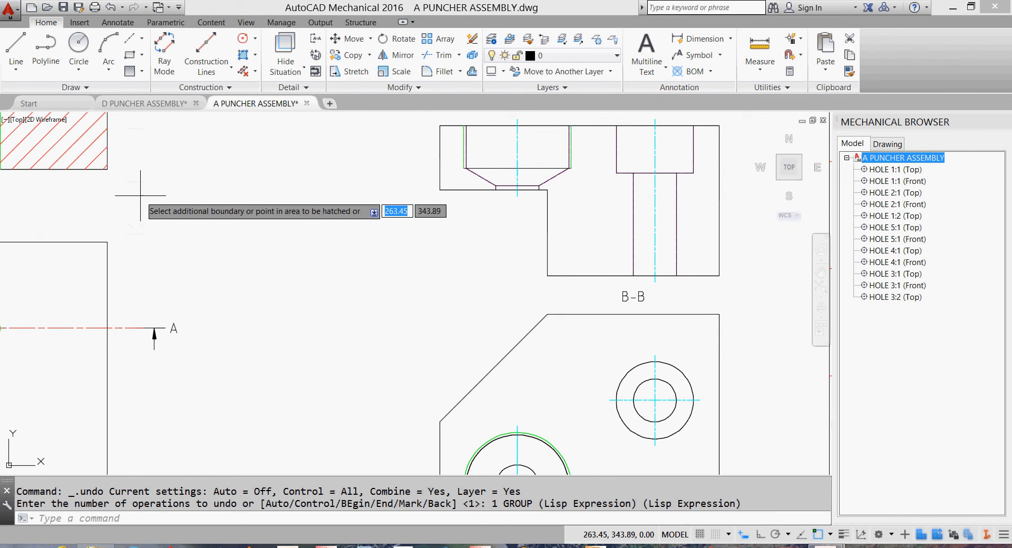
left_click(452, 173)
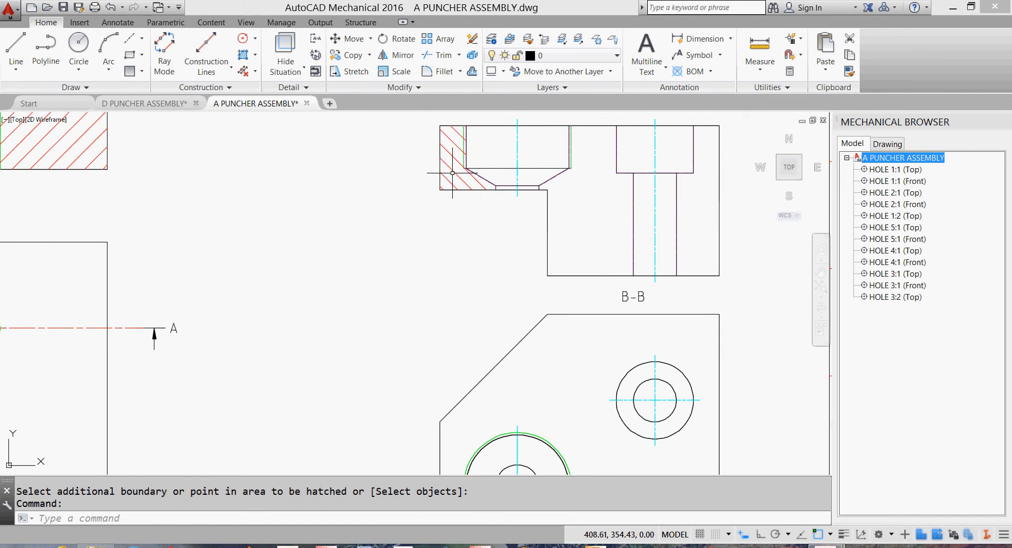
key("Return")
left_click(577, 189)
key("Return")
left_click(695, 226)
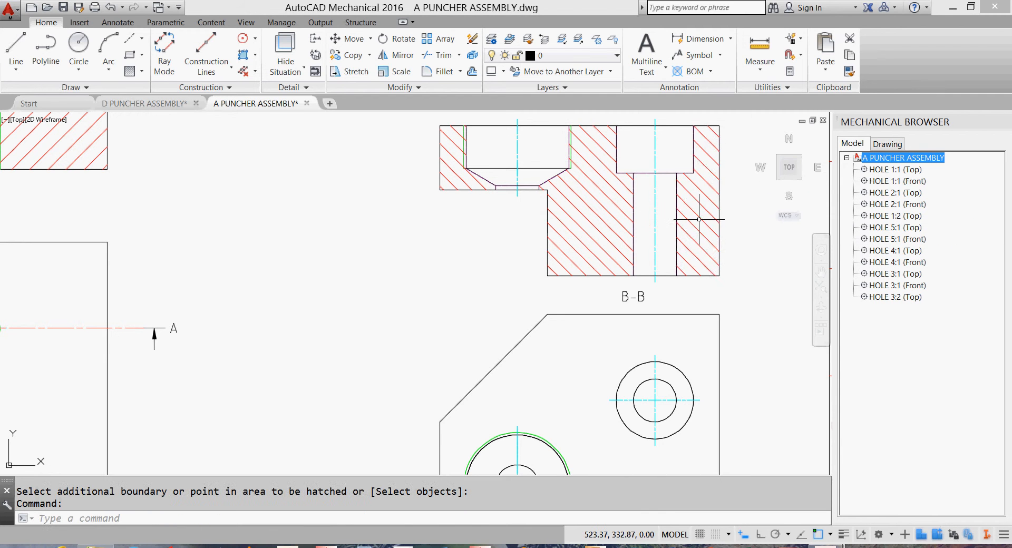
scroll(518, 251, "down", 2)
middle_click_drag(449, 267, 502, 267)
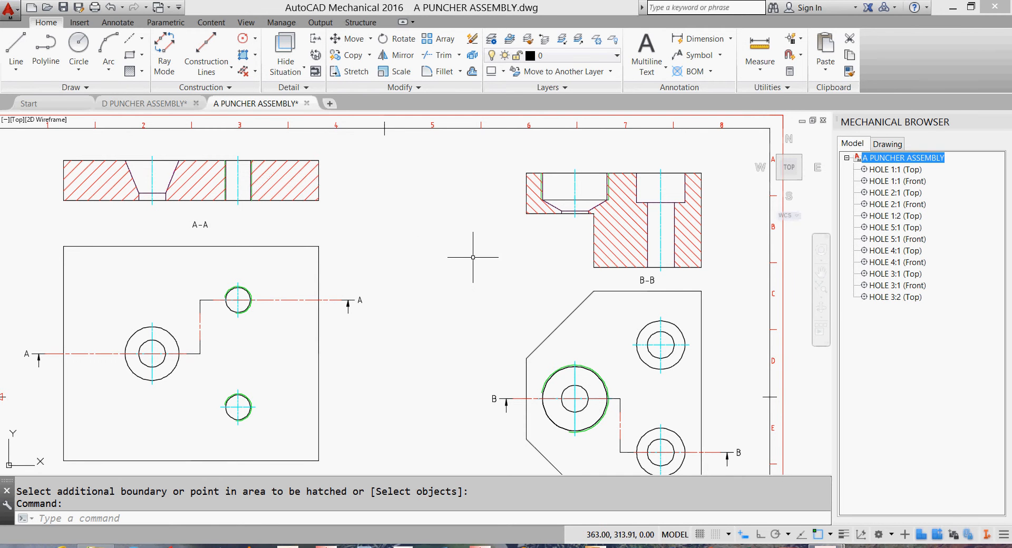
mouse_move(505, 252)
middle_mouse_down()
mouse_move(521, 169)
mouse_move(527, 209)
middle_mouse_up()
scroll(523, 181, "down", 3)
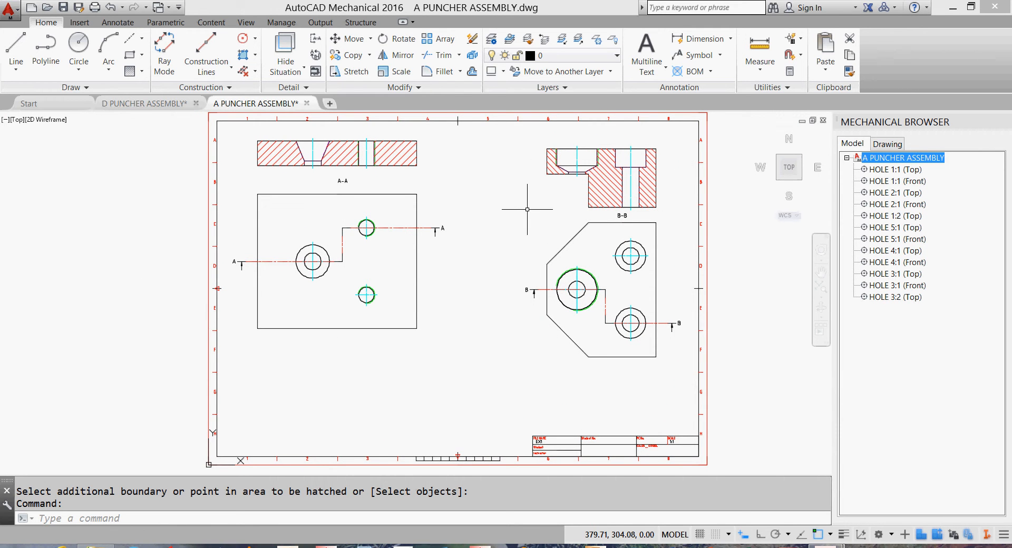
Switch to the D PUNCHER ASSEMBLY drawing and copy the domed knob between the guide bush and the spring.
left_click(145, 103)
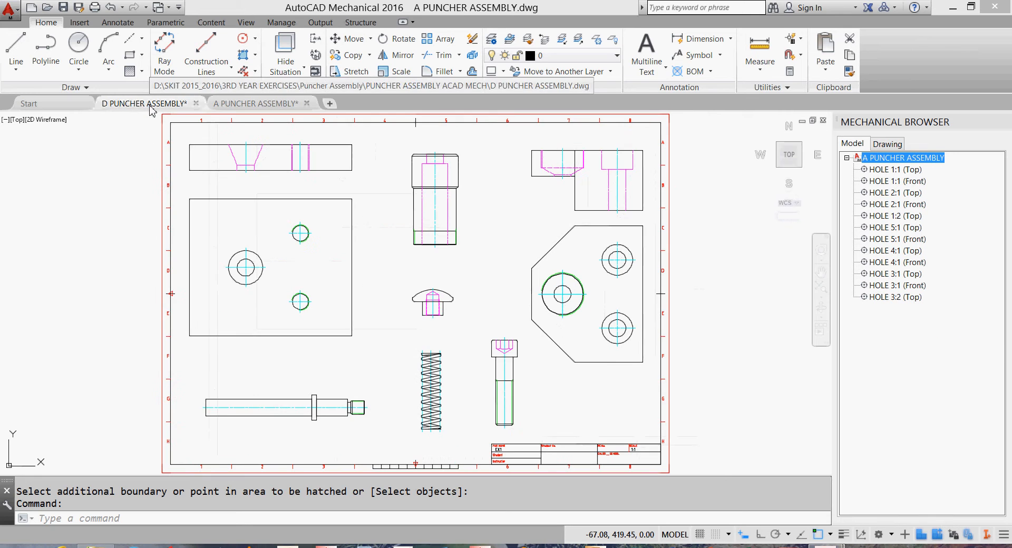
left_click(401, 279)
left_click(459, 322)
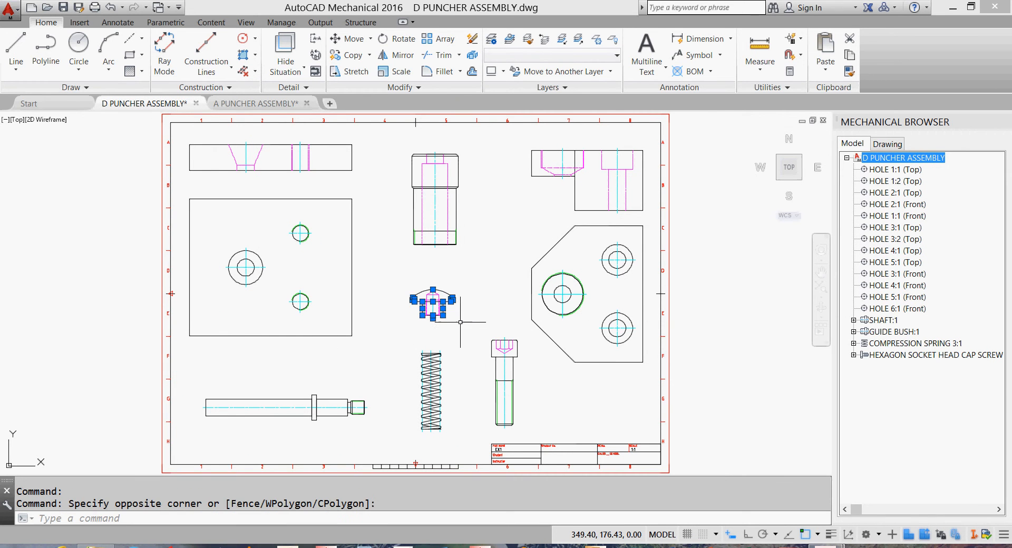
right_click(436, 307)
mouse_move(488, 233)
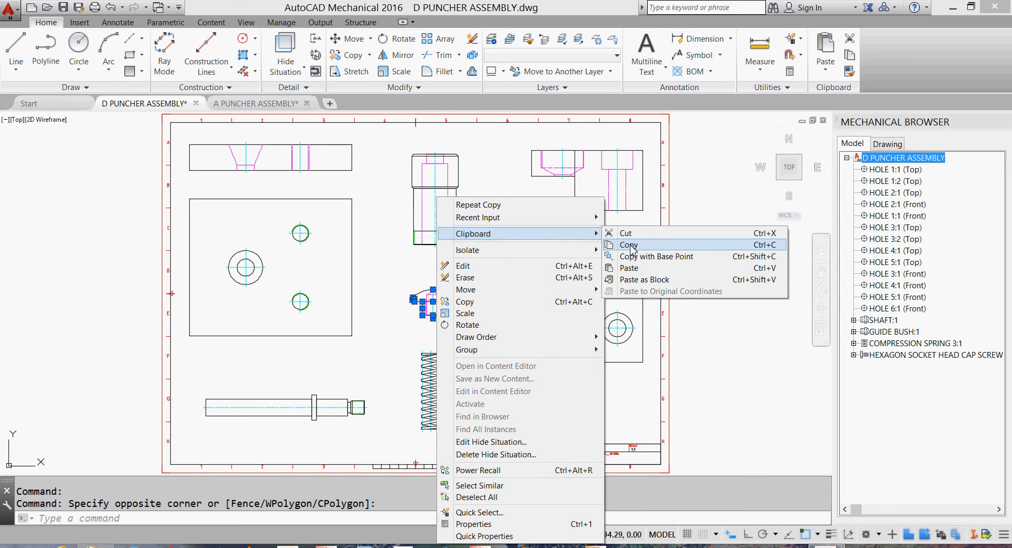
left_click(642, 247)
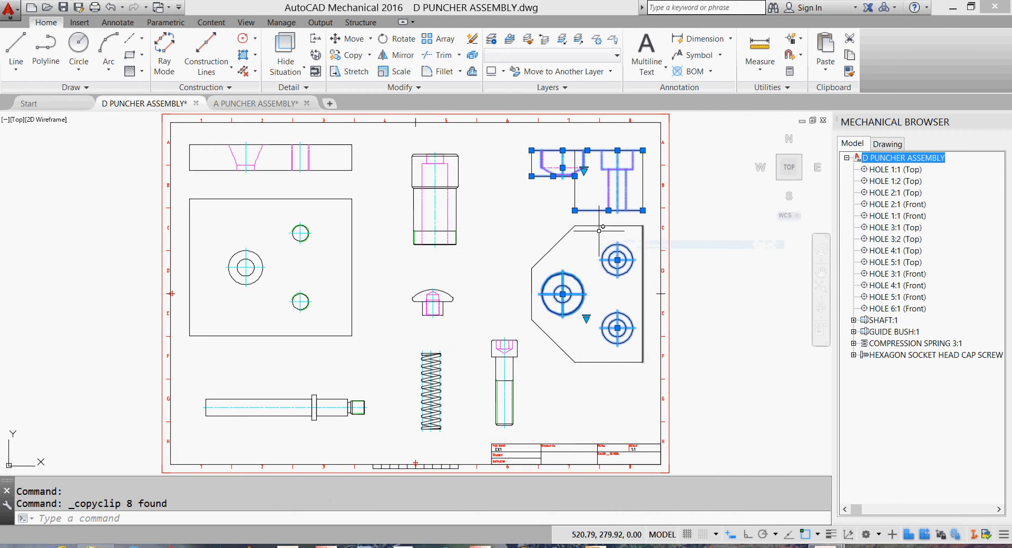
Try to paste the copied knob at its original coordinates in the A PUNCHER ASSEMBLY drawing, and undo the paste.
left_click(273, 104)
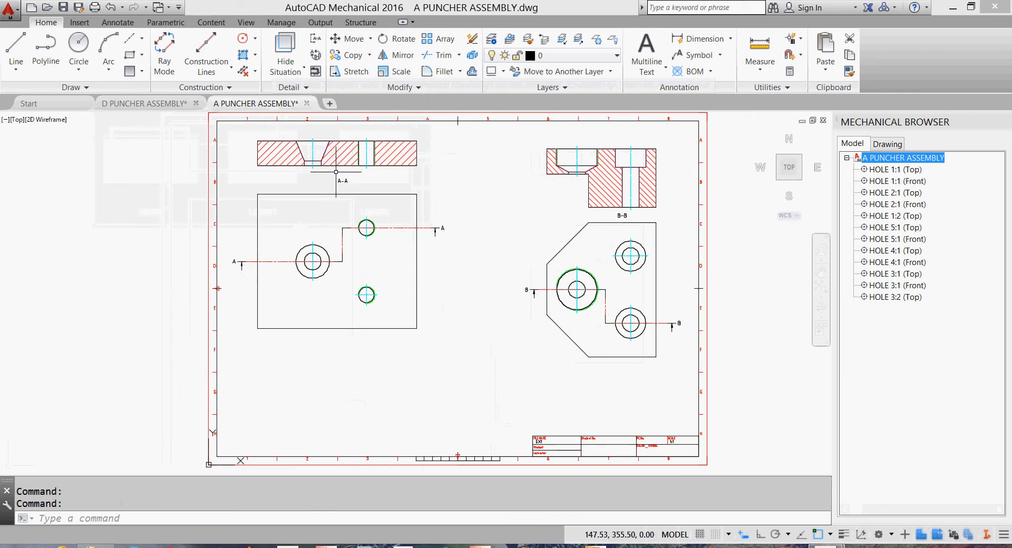
right_click(470, 348)
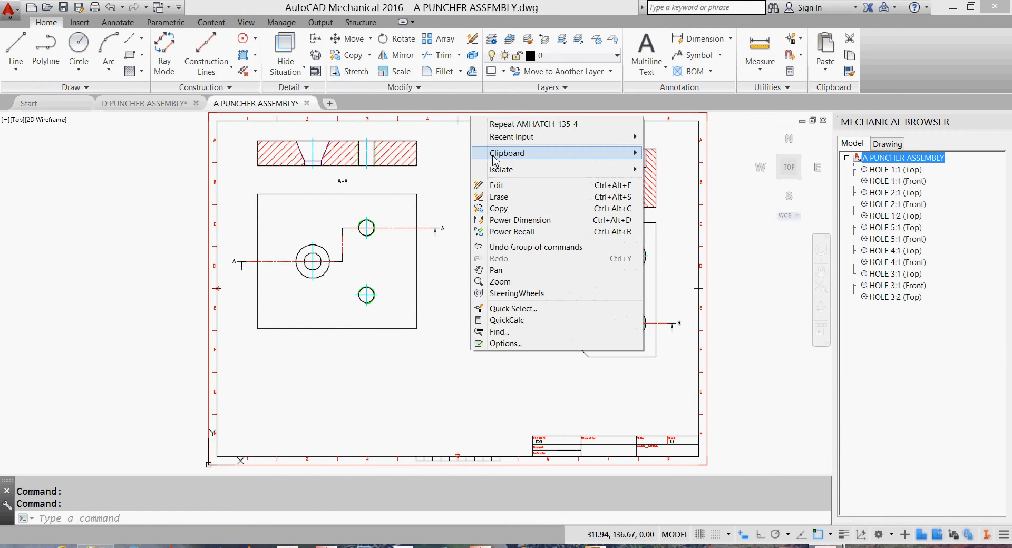
mouse_move(495, 157)
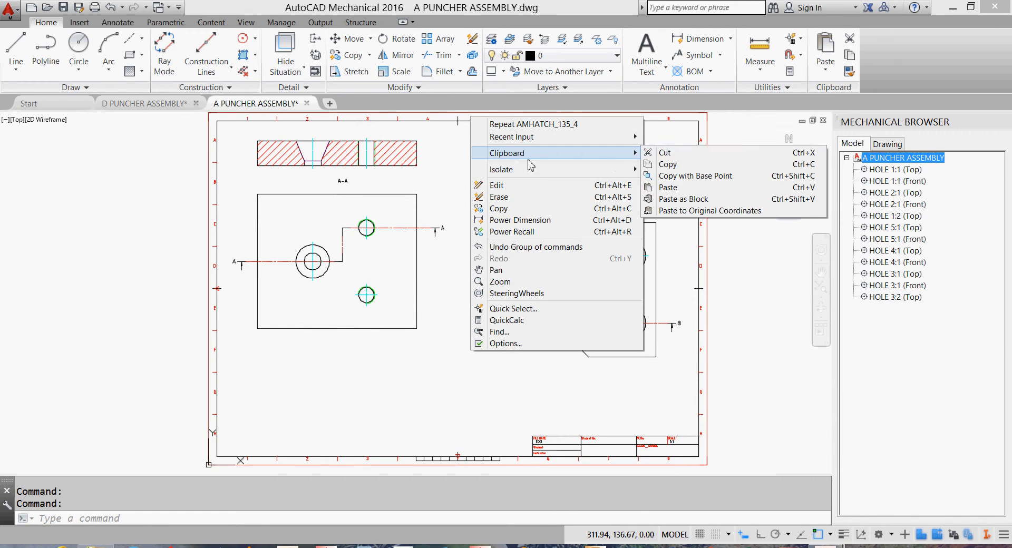
left_click(685, 210)
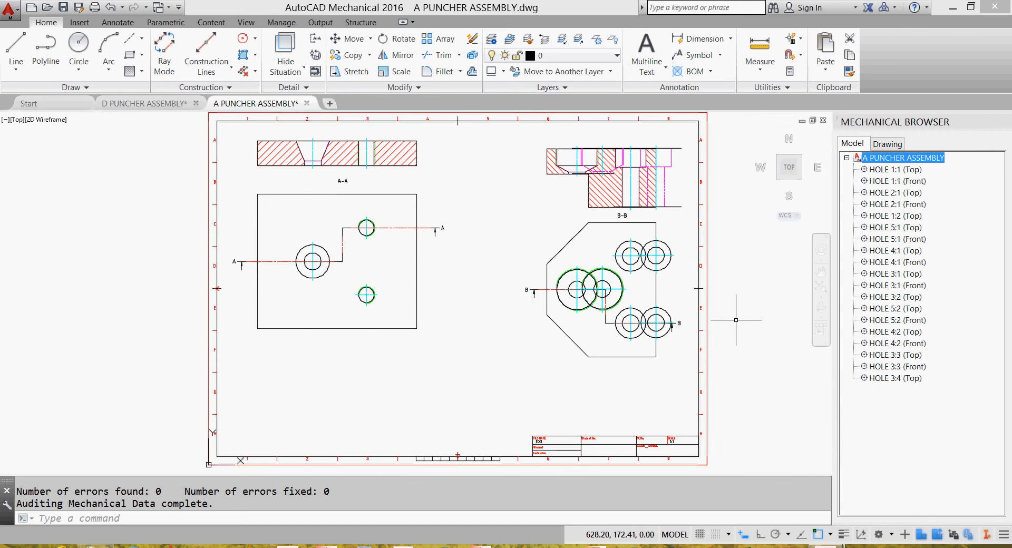
key("ctrl+z")
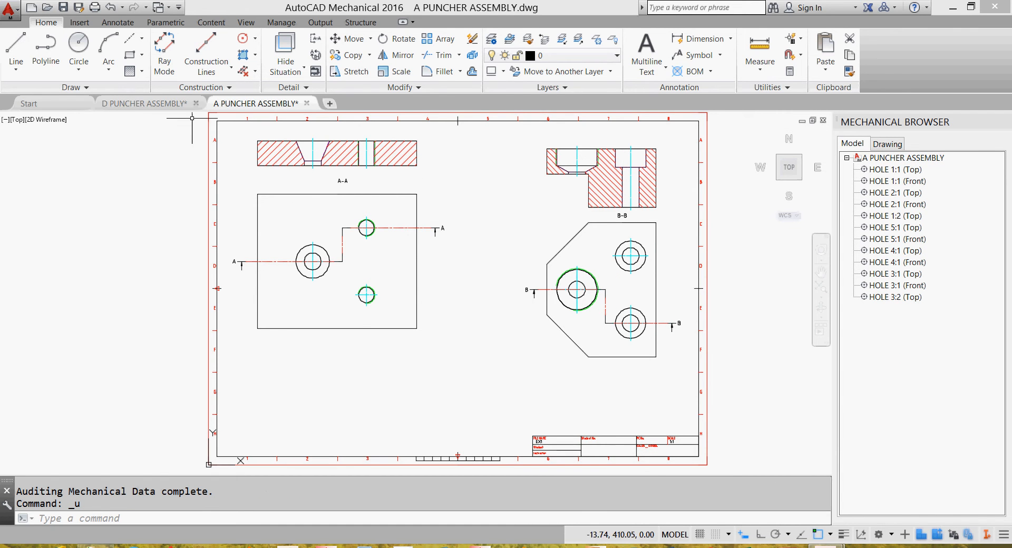
Return to the D PUNCHER ASSEMBLY drawing, reselect the domed knob, copy it again and clear the selection.
left_click(144, 105)
left_click(466, 282)
left_click(388, 315)
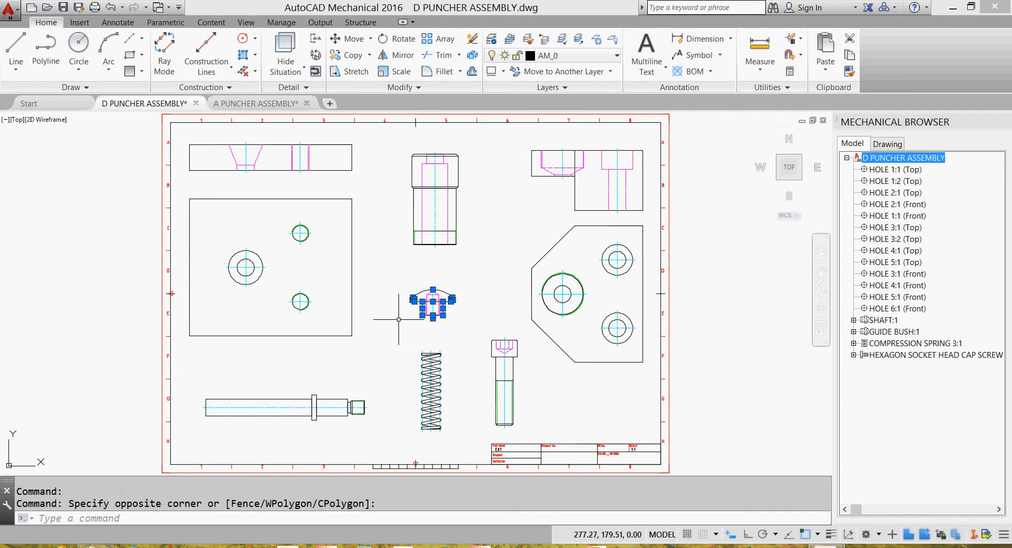
right_click(422, 299)
mouse_move(480, 240)
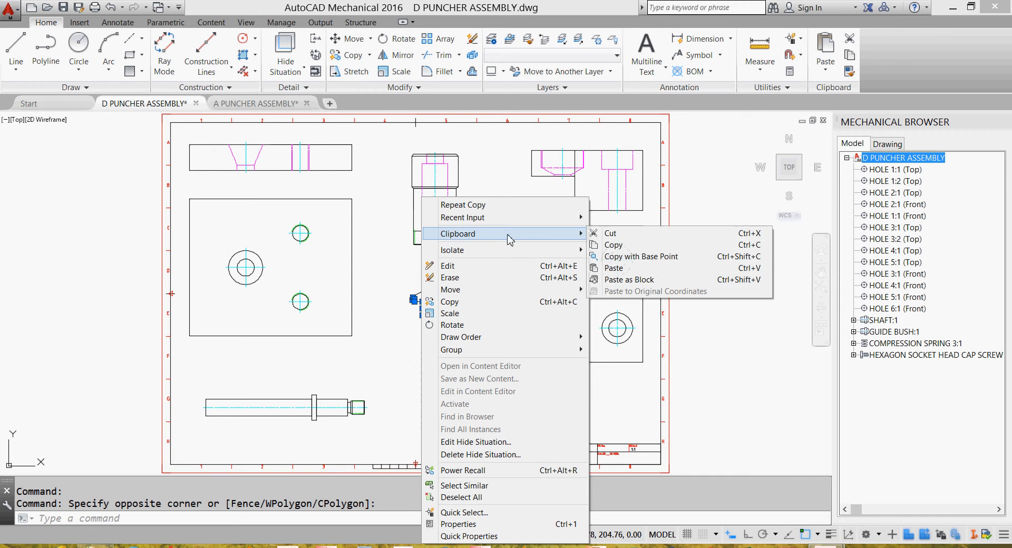
left_click(613, 245)
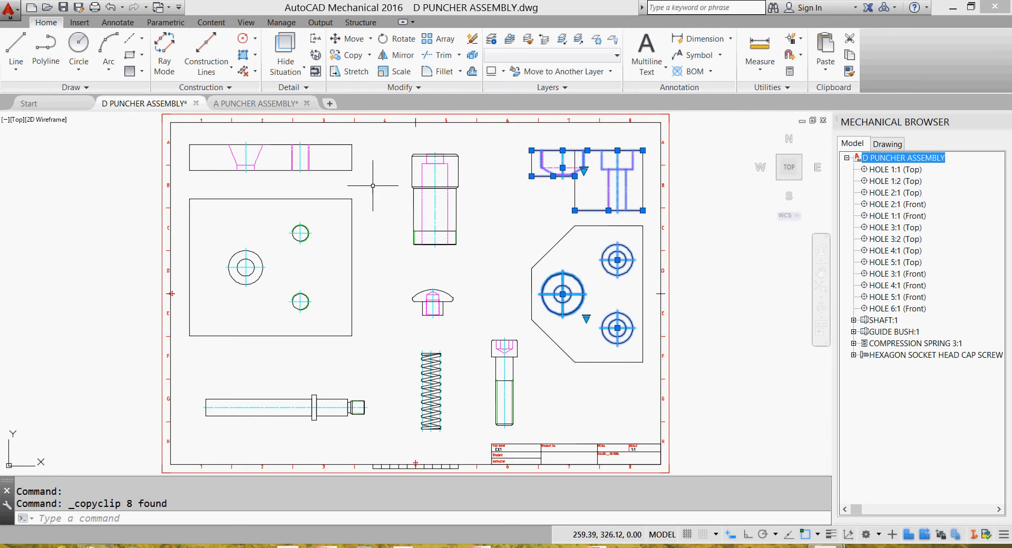
key("Escape")
Try again to paste the knob into the A PUNCHER ASSEMBLY drawing at its original coordinates, and undo that paste.
left_click(256, 103)
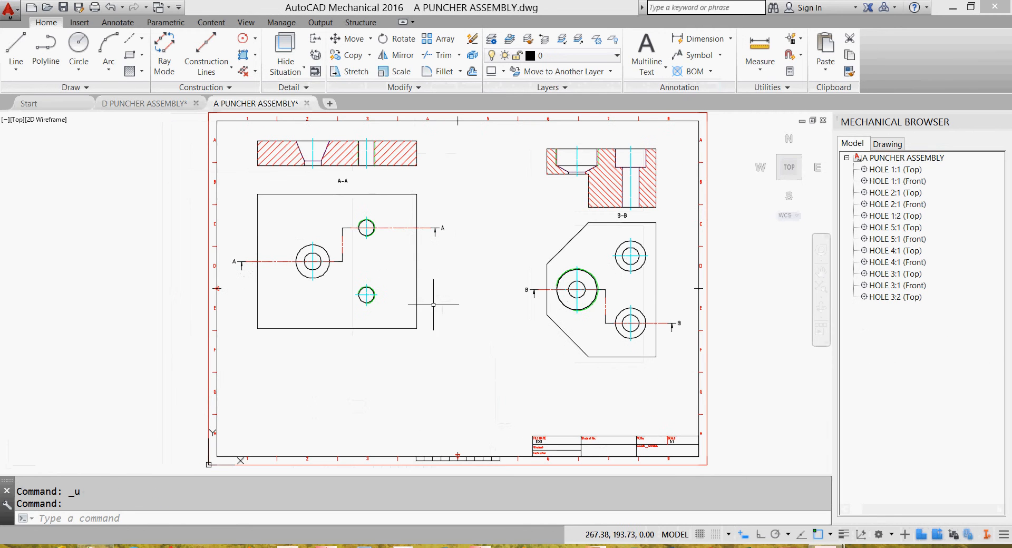
right_click(446, 389)
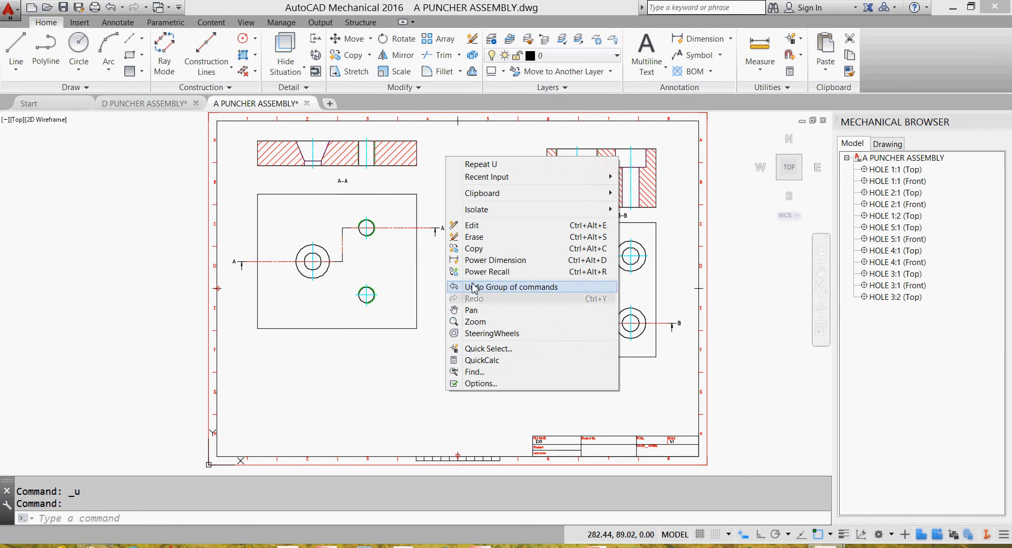
mouse_move(485, 193)
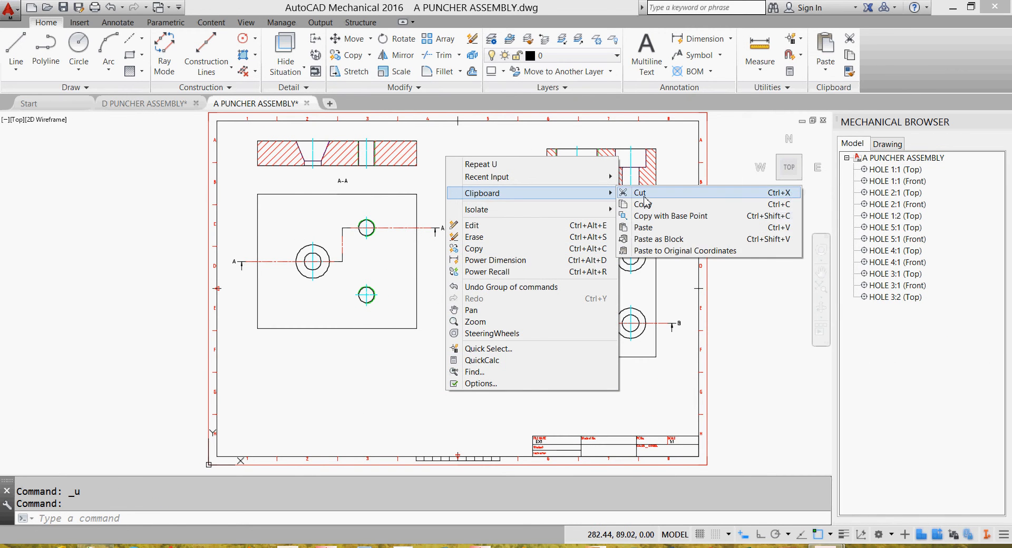
left_click(655, 251)
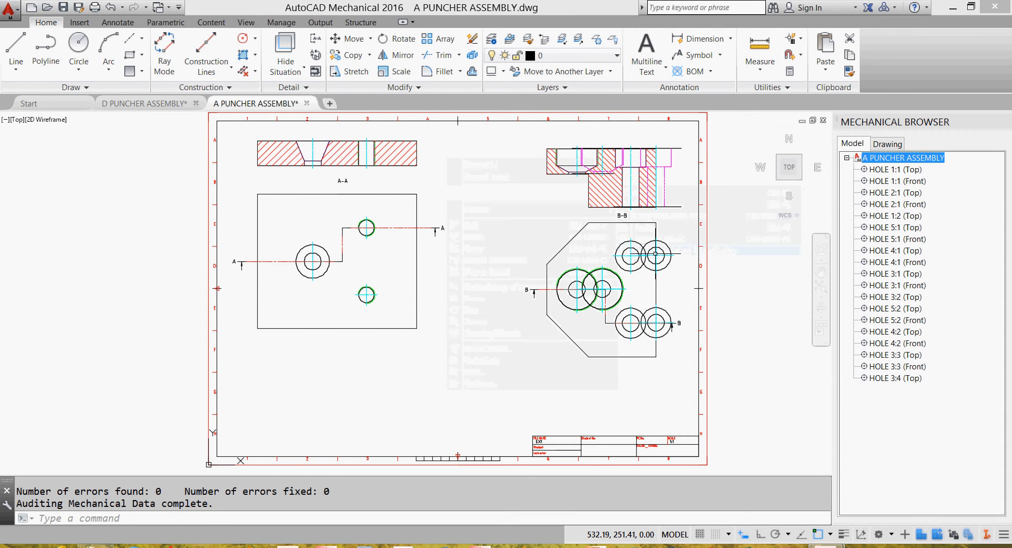
key("ctrl+z")
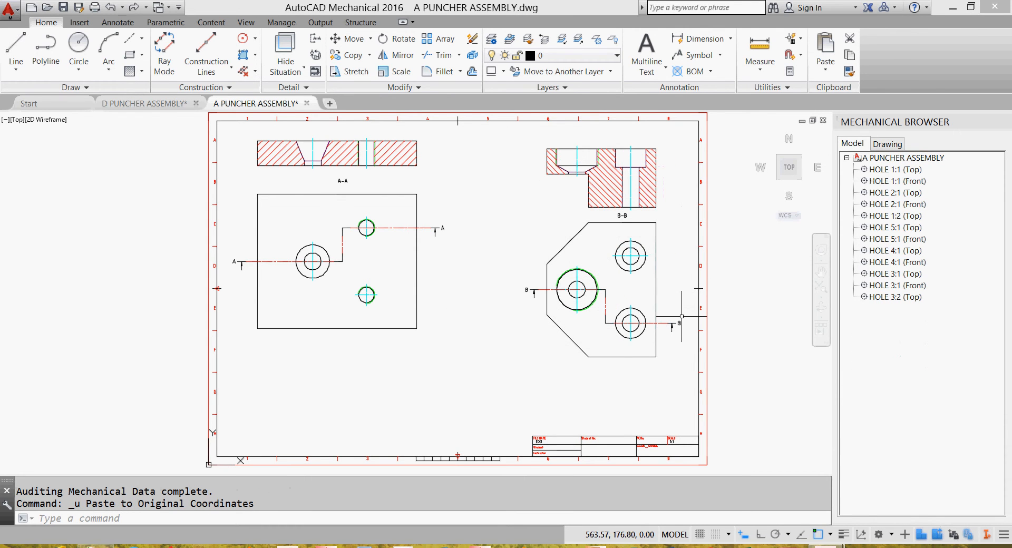
In the D PUNCHER ASSEMBLY drawing, select only the domed knob with its threaded hole and copy it to the clipboard.
left_click(156, 104)
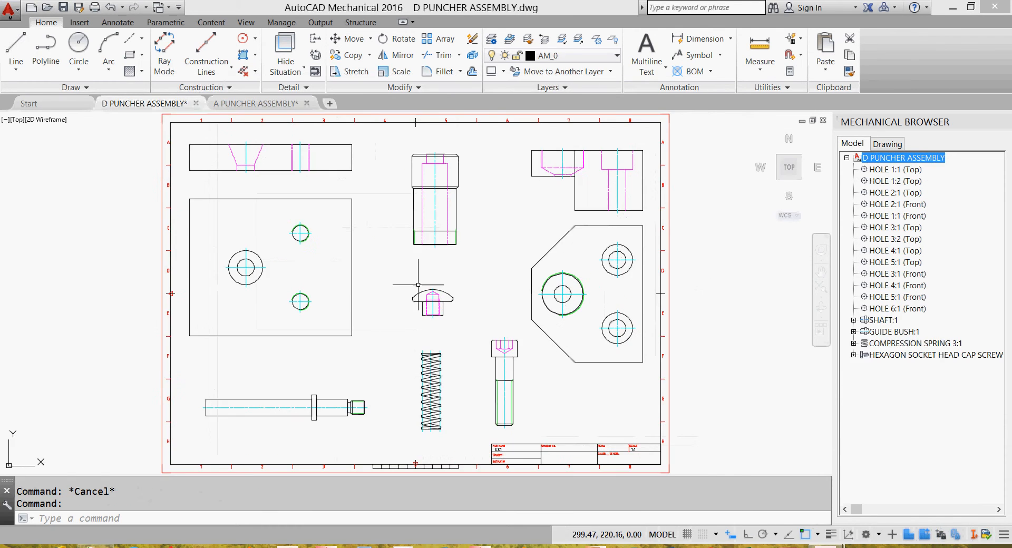
left_click(471, 278)
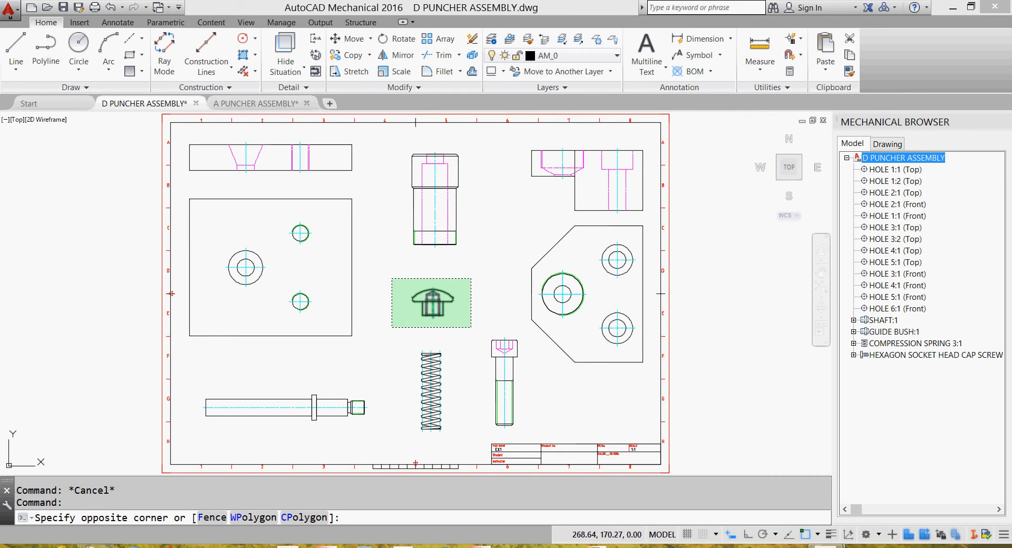
left_click(401, 318)
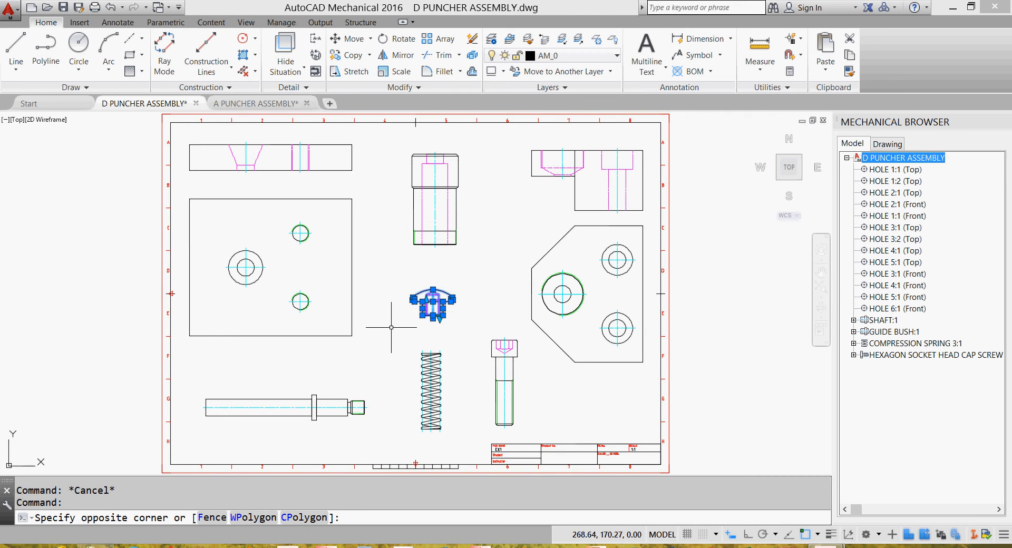
right_click(421, 304)
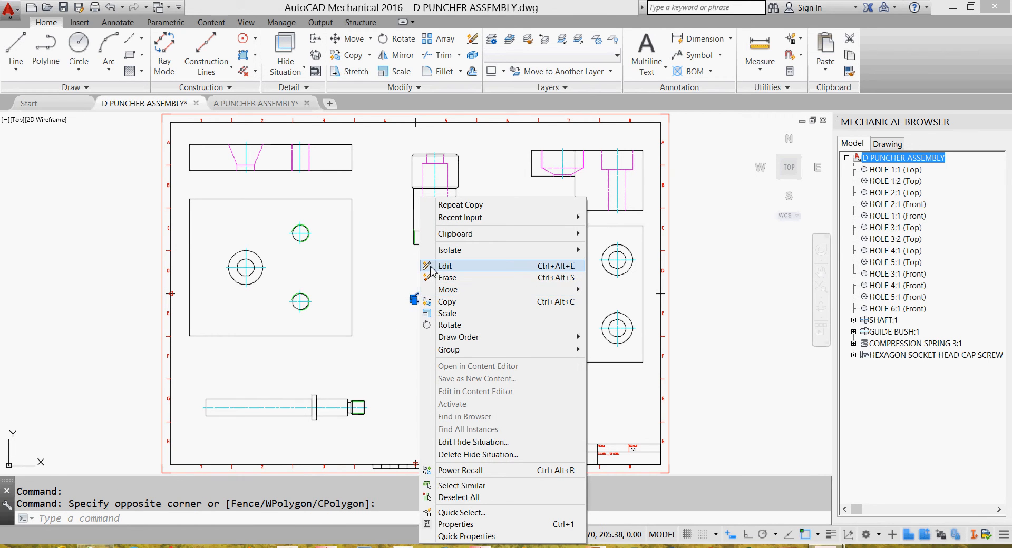
mouse_move(435, 235)
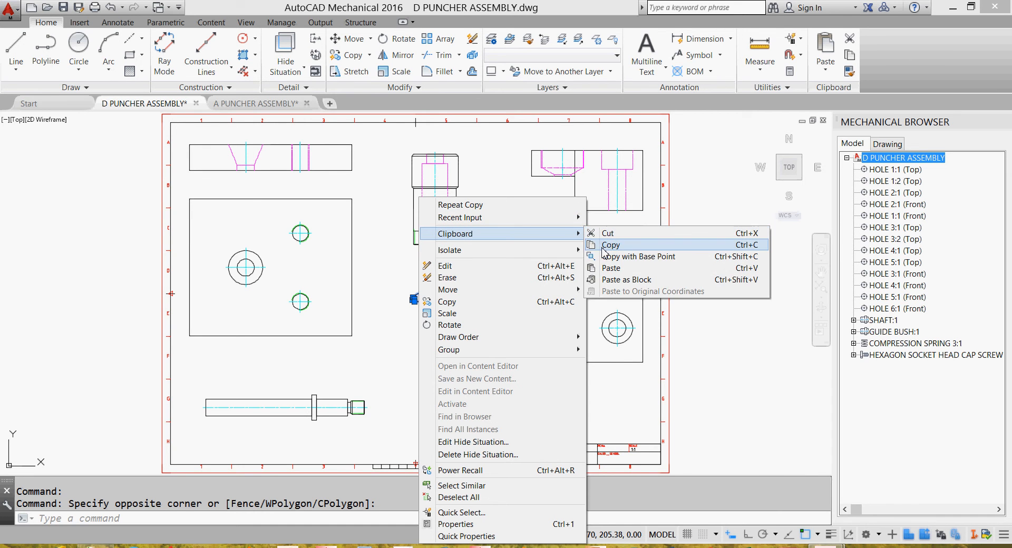
left_click(610, 245)
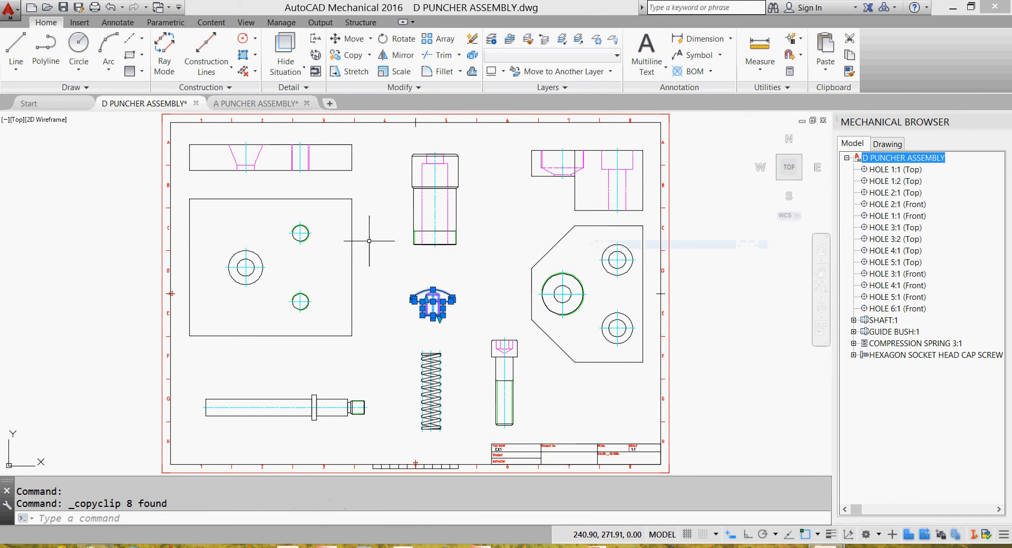
Paste the domed knob at its original coordinates in the A PUNCHER ASSEMBLY drawing.
left_click(285, 104)
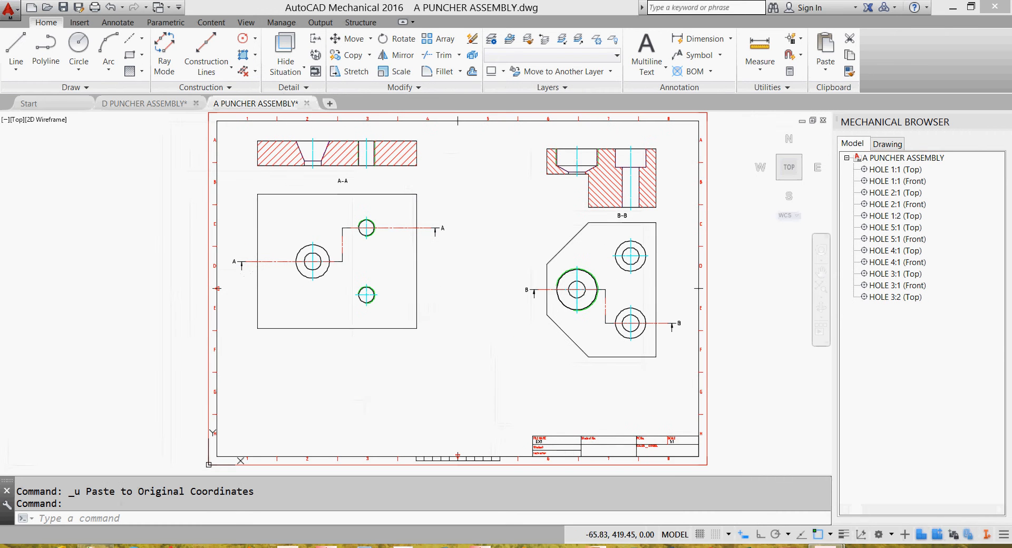
right_click(436, 388)
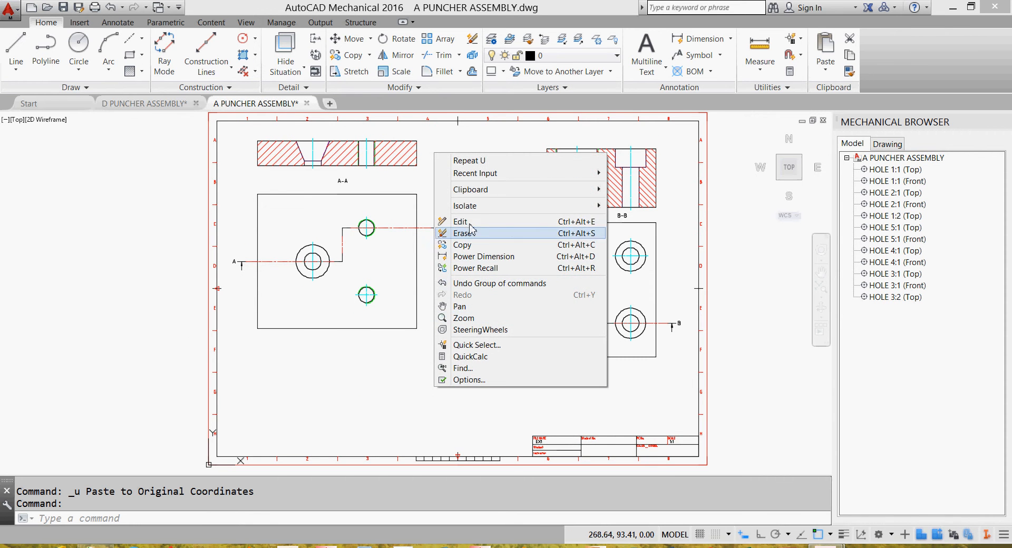
mouse_move(480, 194)
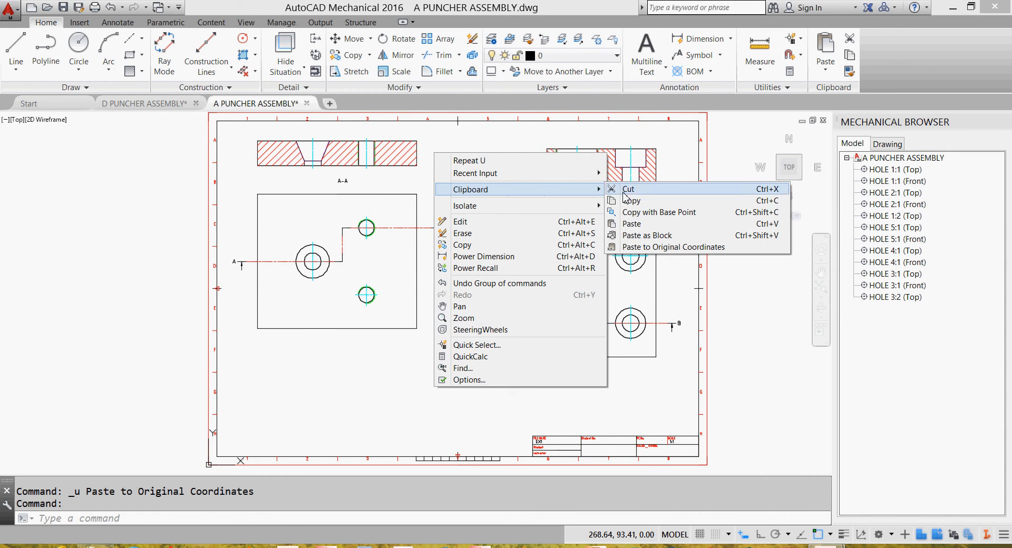
left_click(673, 247)
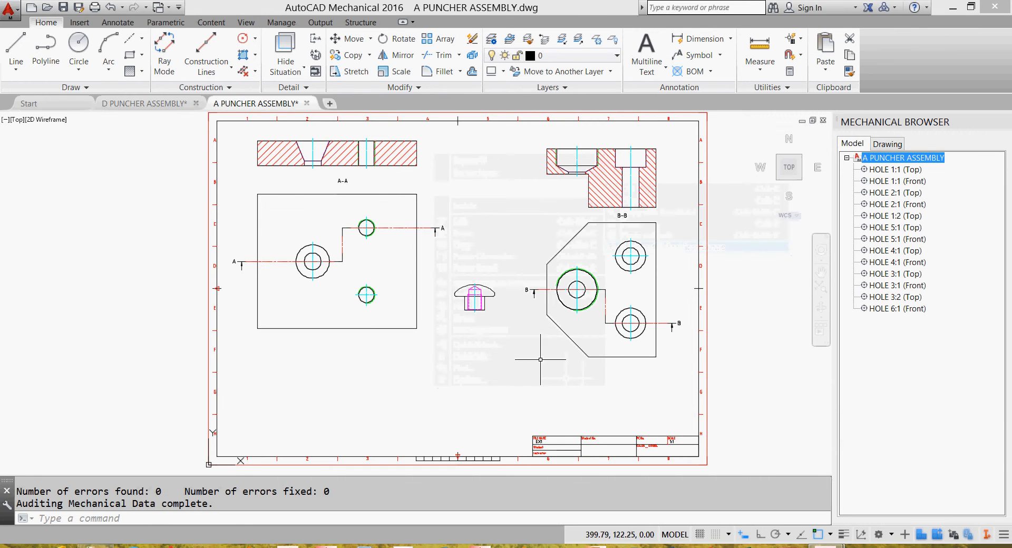
Try to trim the sides of the domed knob's stem, using all objects as cutting edges.
scroll(520, 348, "up", 4)
middle_click_drag(473, 275, 508, 330)
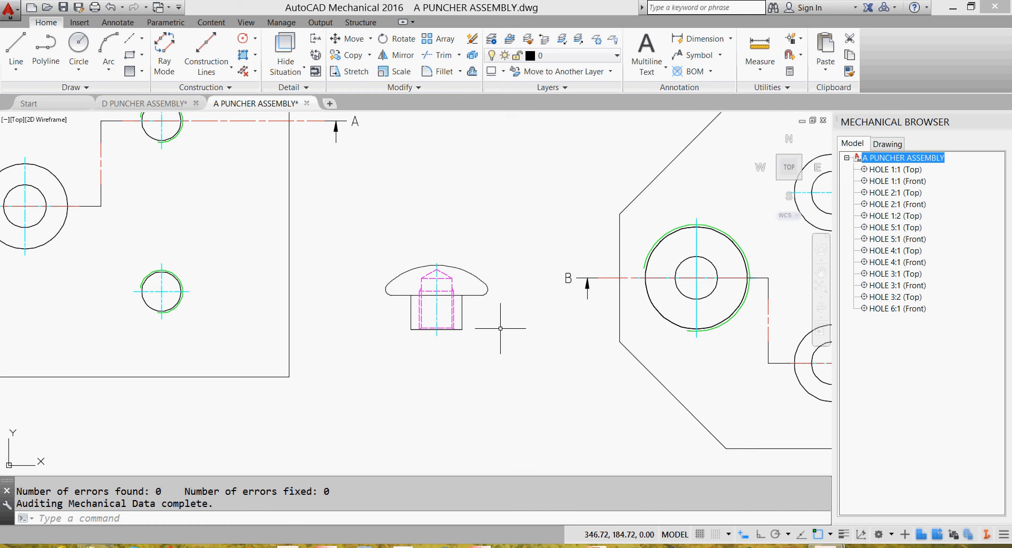
scroll(500, 331, "up", 2)
middle_click_drag(497, 318, 519, 343)
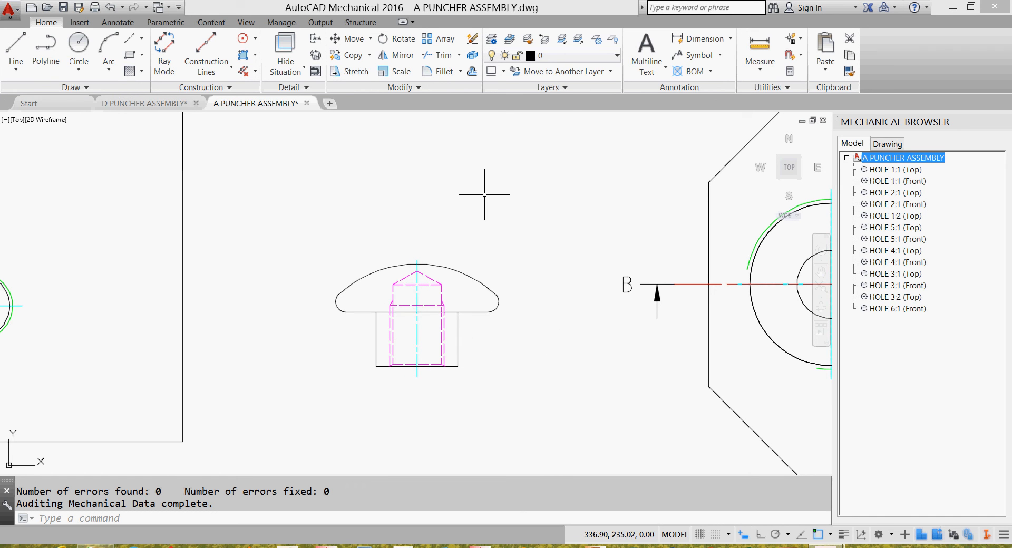
left_click(438, 55)
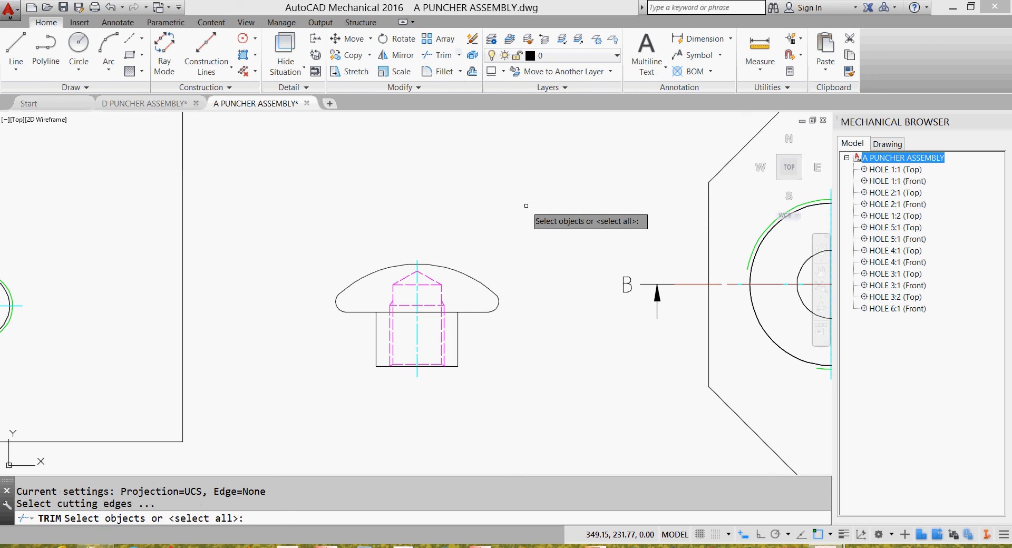
key("Return")
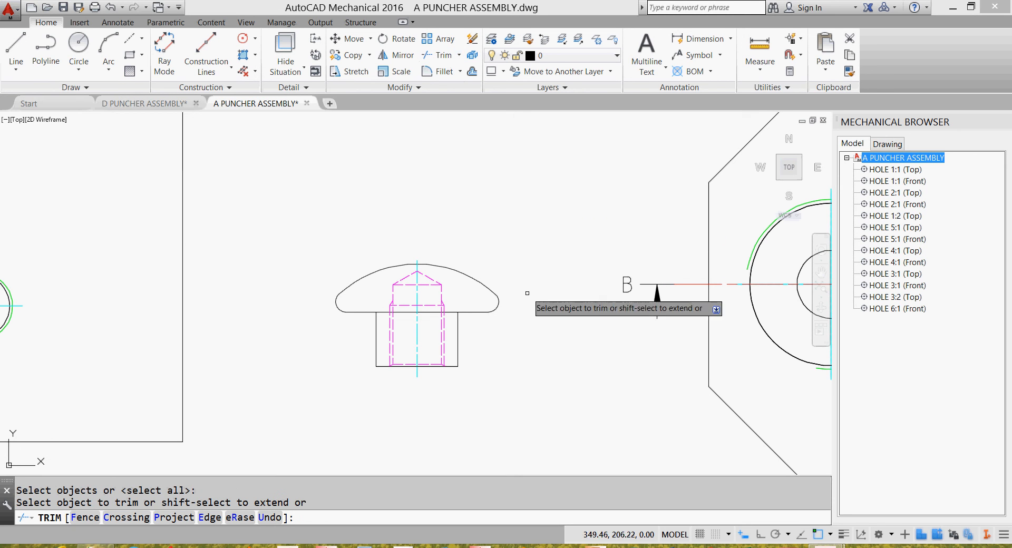
left_click(457, 323)
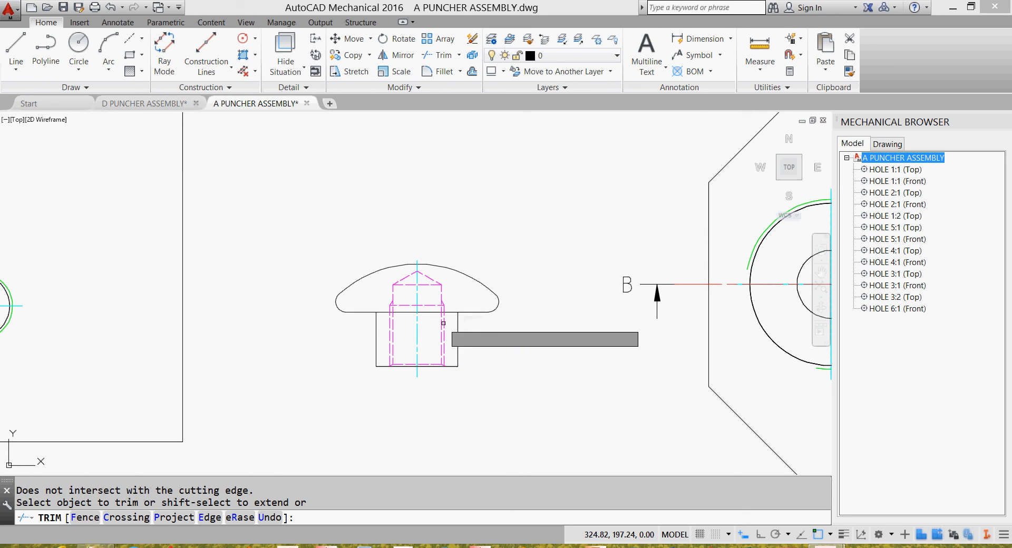
left_click(374, 329)
left_click(376, 328)
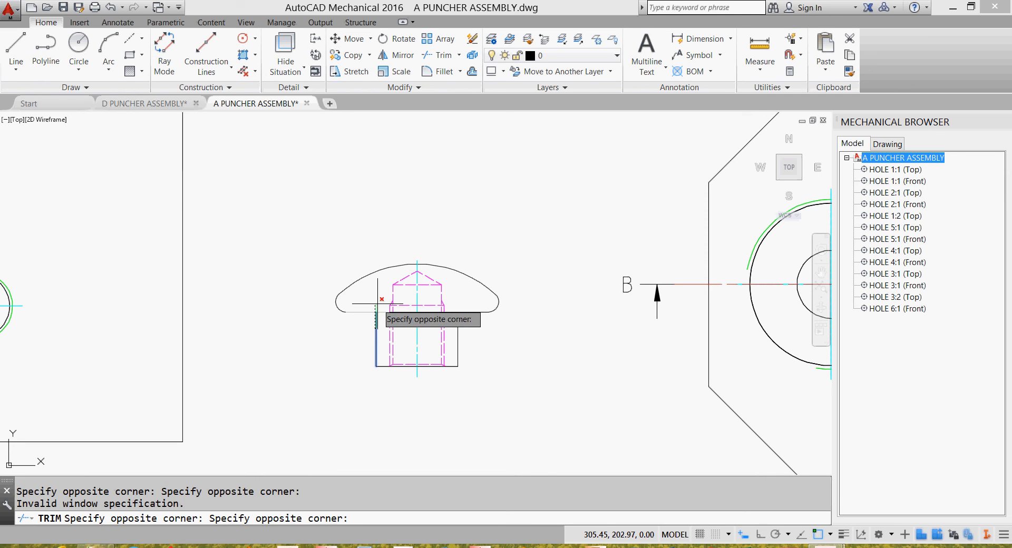
left_click(339, 338)
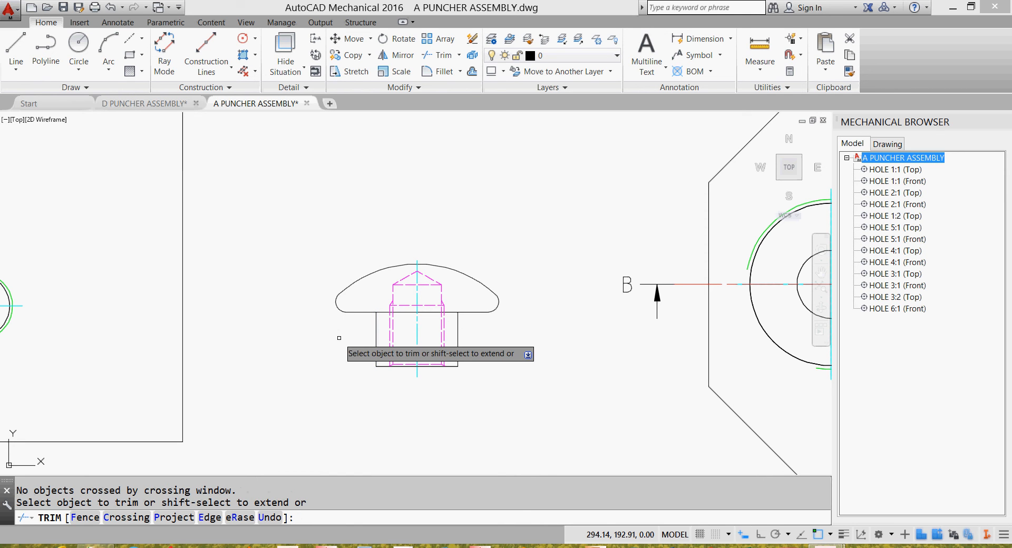
Trim away the knob head's underside line between the two stem sides, using the stem sides as cutting edges.
key("Return")
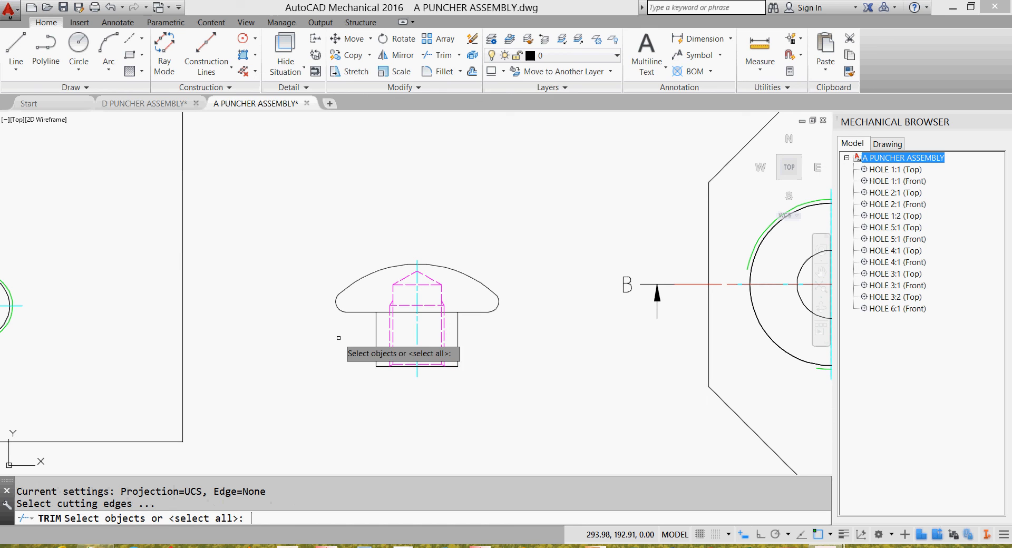
left_click(377, 343)
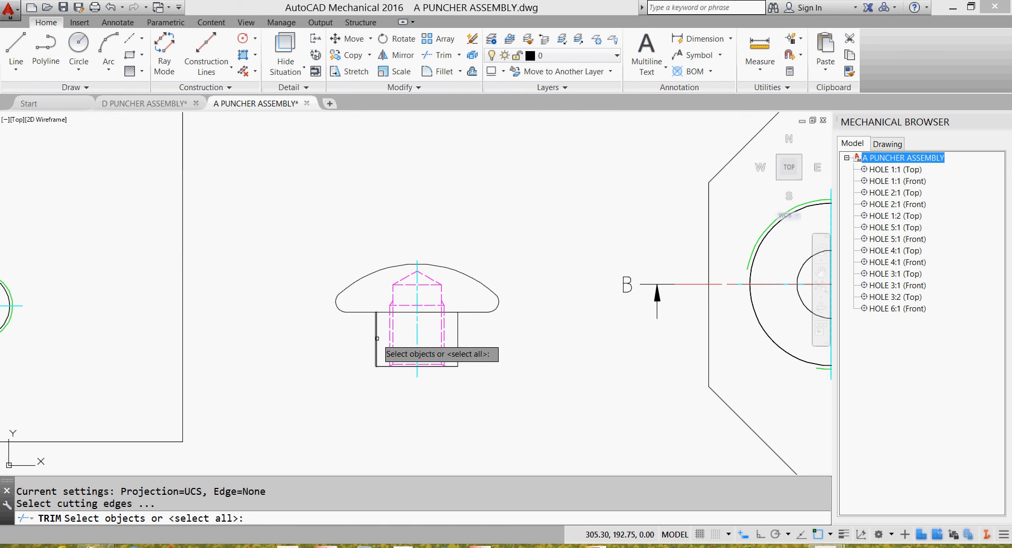
left_click(456, 342)
key("Return")
left_click(452, 313)
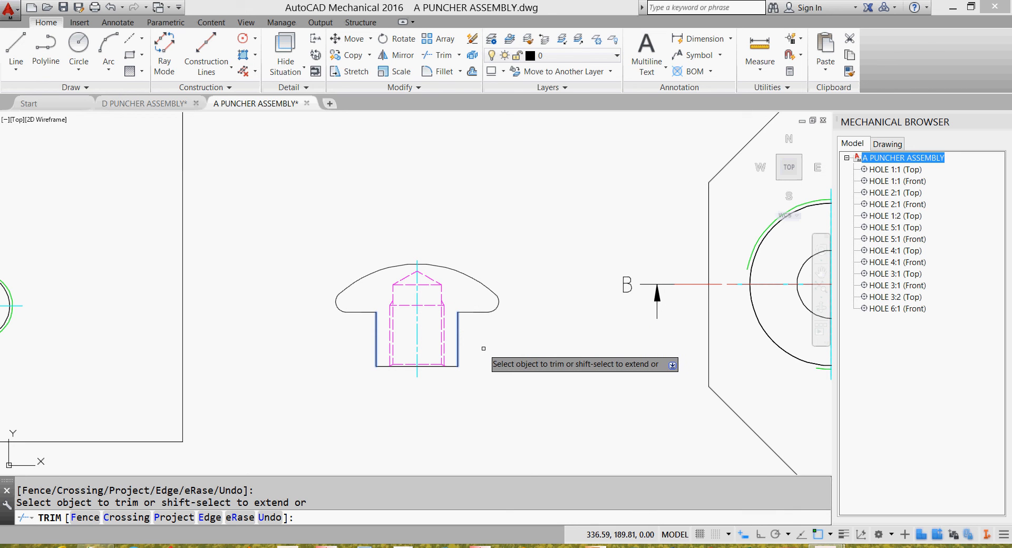
key("Escape")
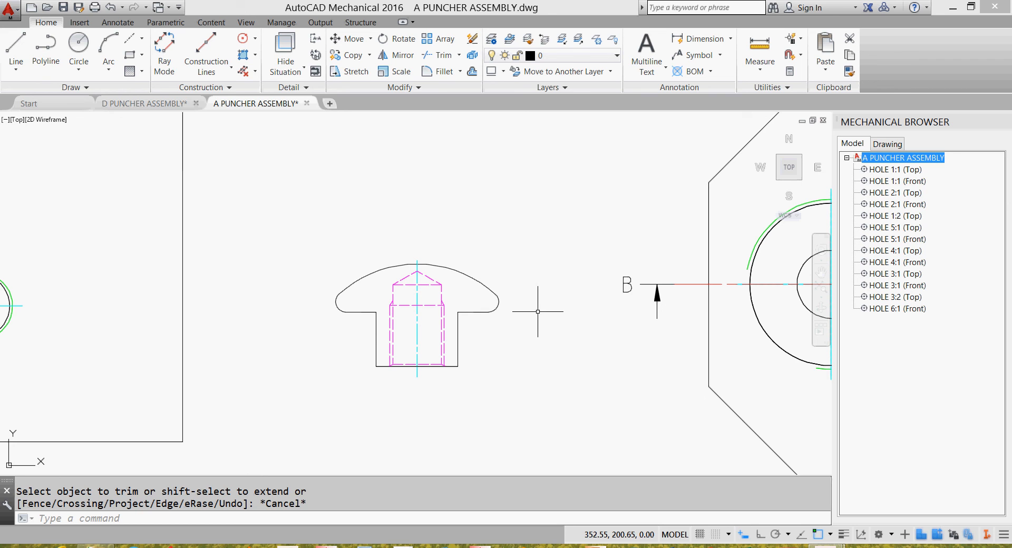
Move the knob's hidden threaded hole to layer AM_0 and clear the selection.
left_click(420, 338)
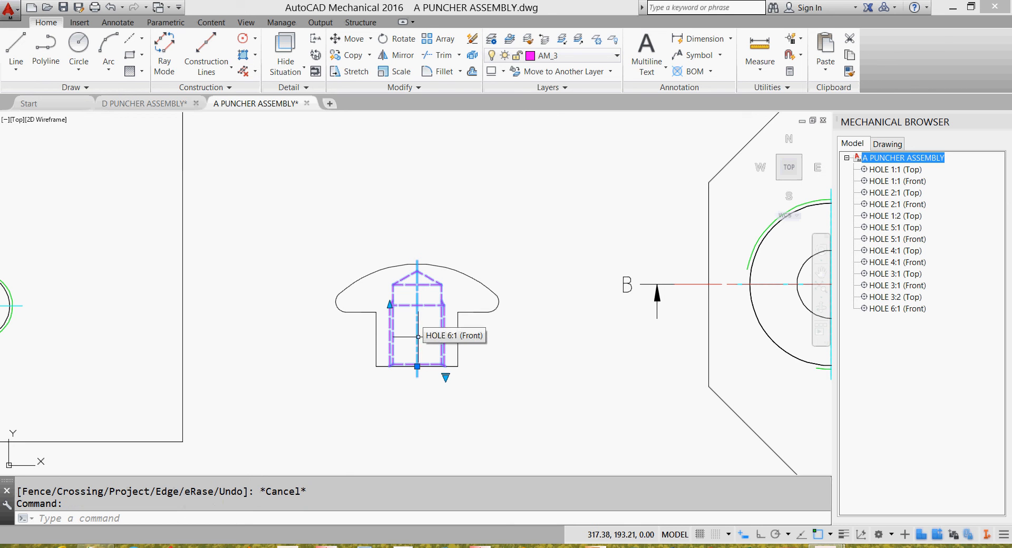
left_click(615, 57)
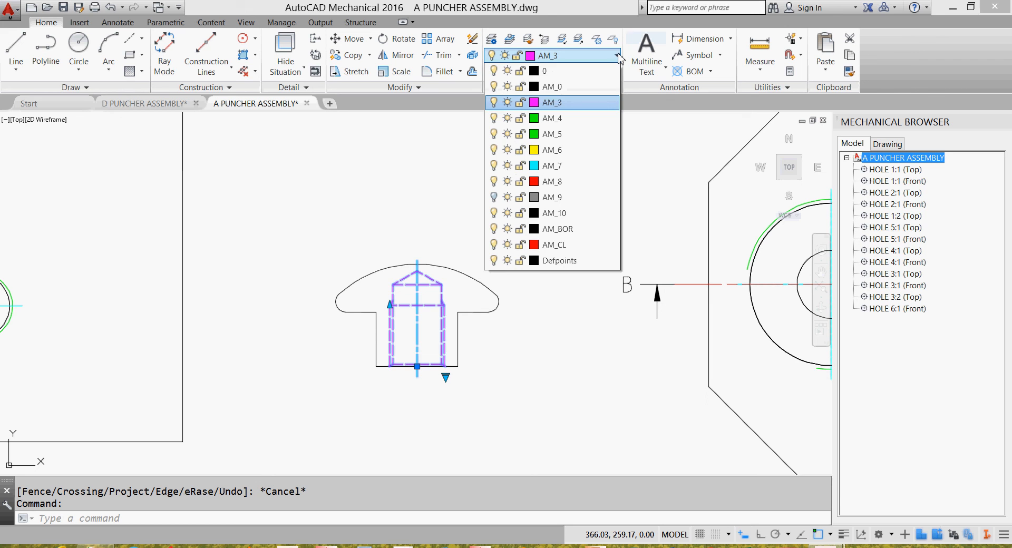
left_click(600, 88)
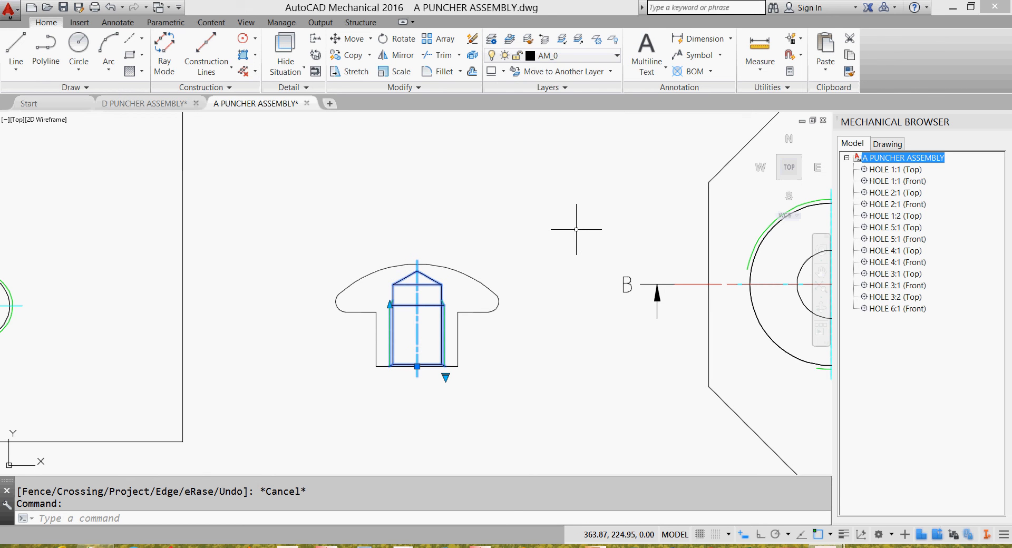
key("Escape")
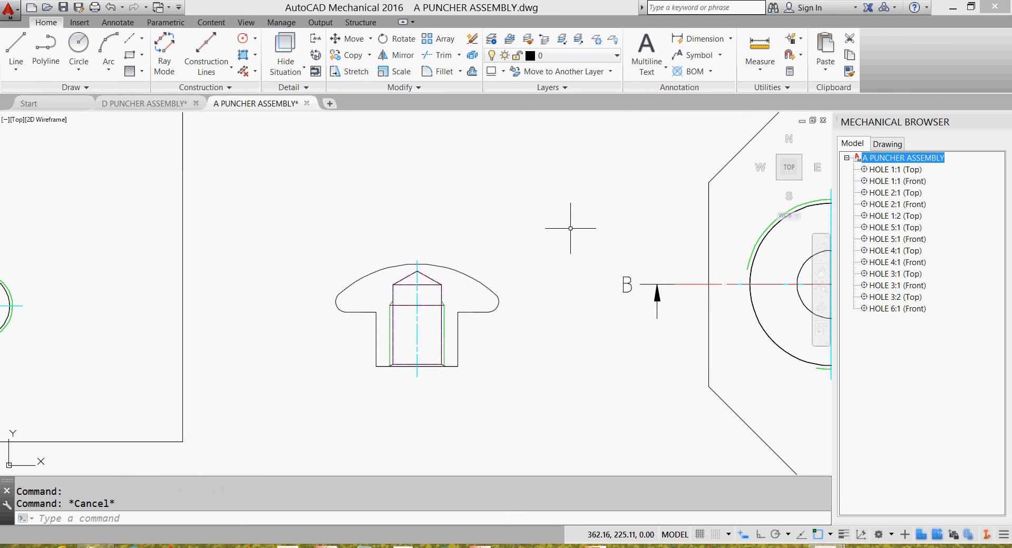
Hatch the knob's solid area around the threaded hole with the 45-degree, 5 mm hatch.
scroll(570, 226, "up", 3)
scroll(567, 226, "down", 3)
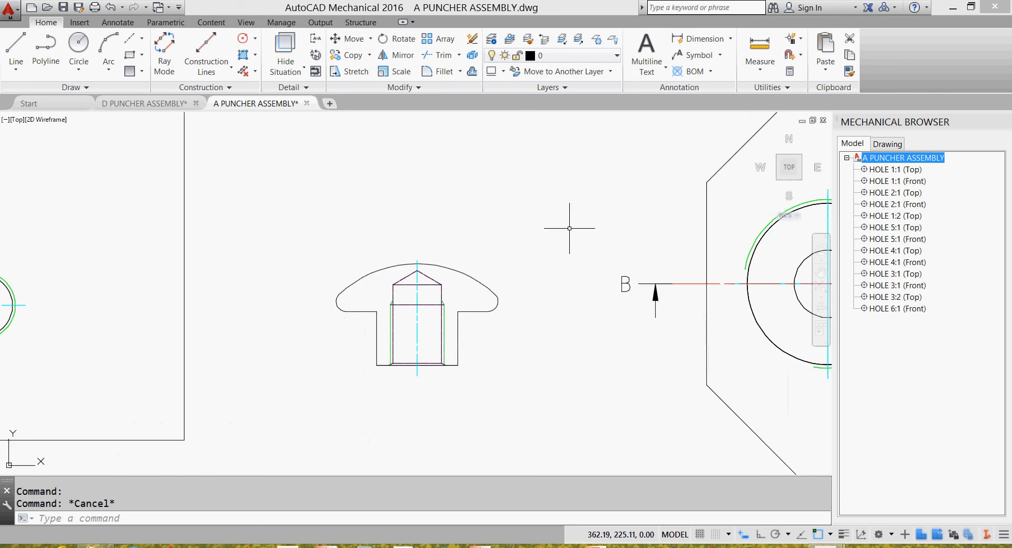
left_click(143, 75)
left_click(142, 115)
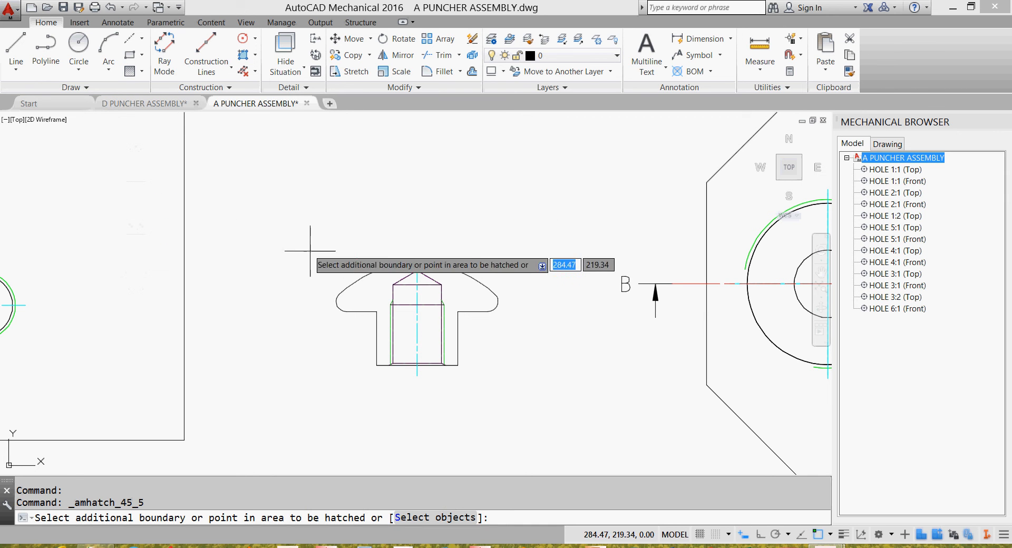
left_click(367, 305)
key("Return")
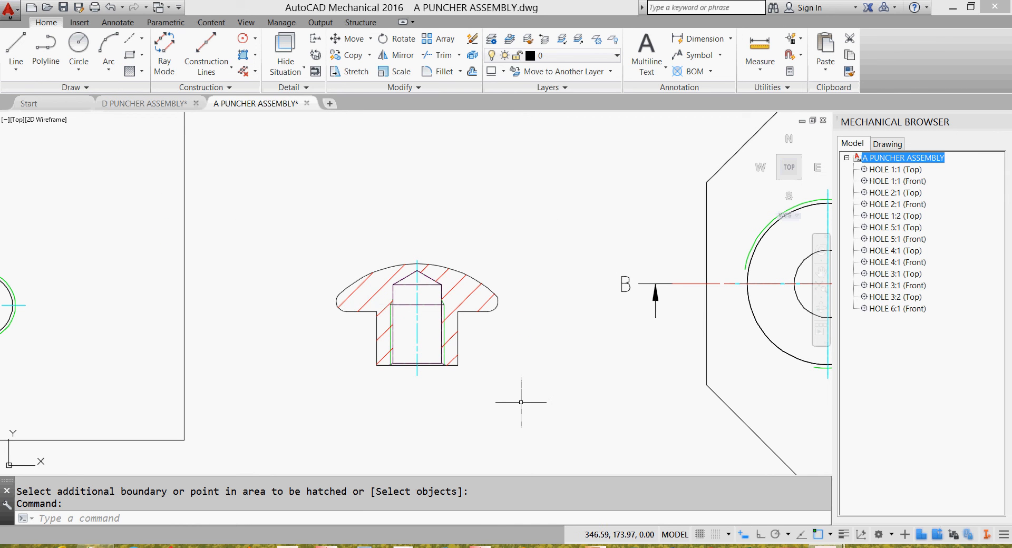
Save the A PUNCHER ASSEMBLY drawing with the whole sheet in view.
scroll(510, 393, "down", 6)
middle_click_drag(510, 393, 499, 337)
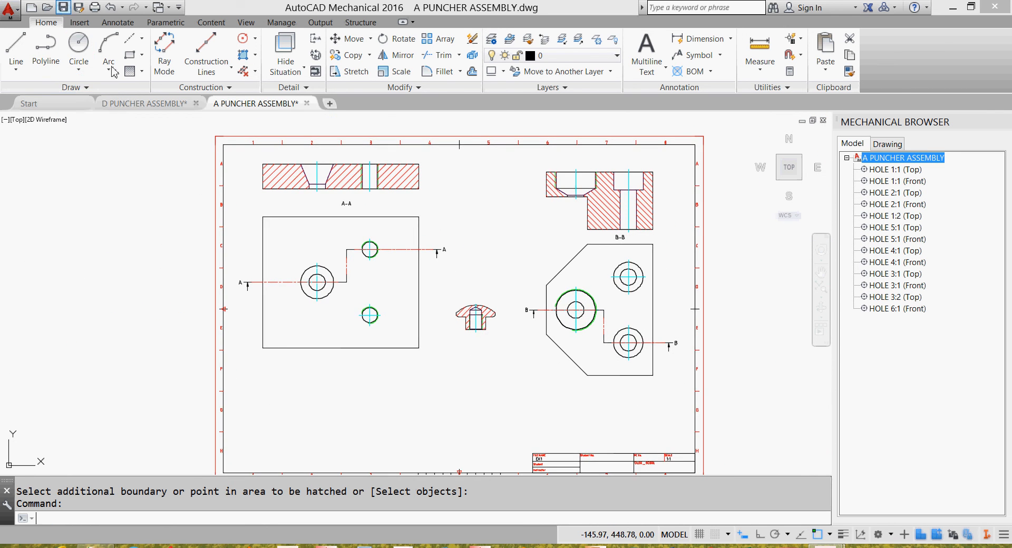
left_click(63, 7)
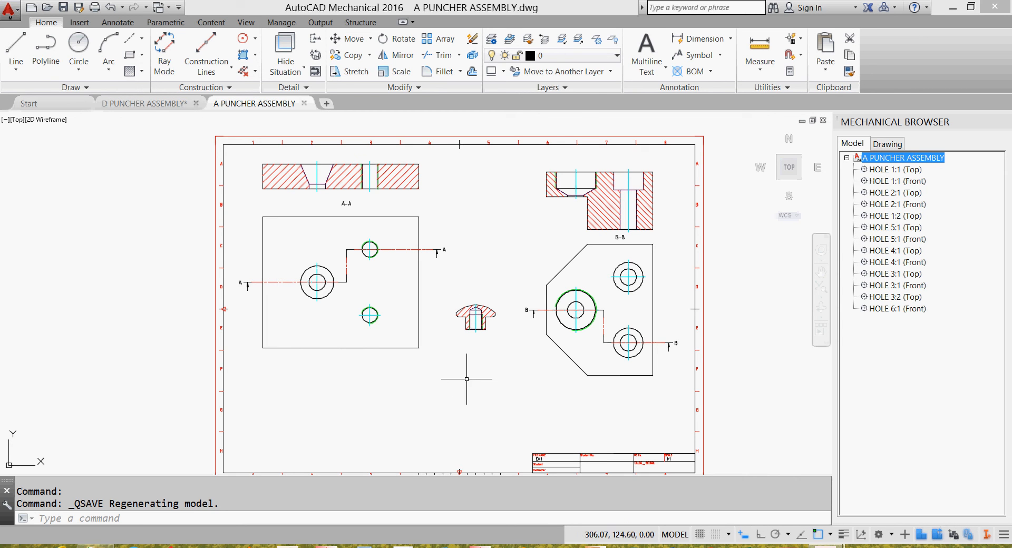